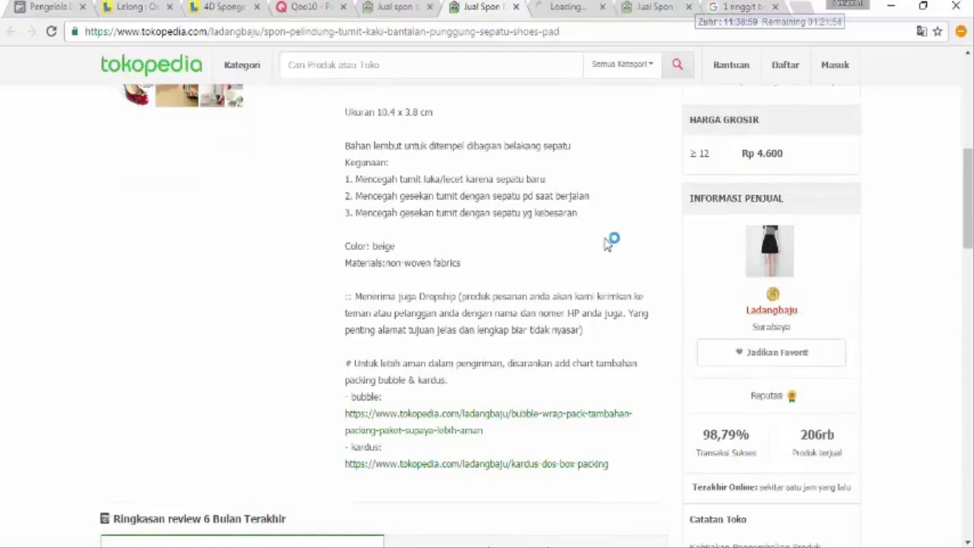
Look over Ladangbaju's Spon Pelindung Tumit Kaki listing, its shop page and the "spon tumit" search results
scroll(565, 226, "up", 3)
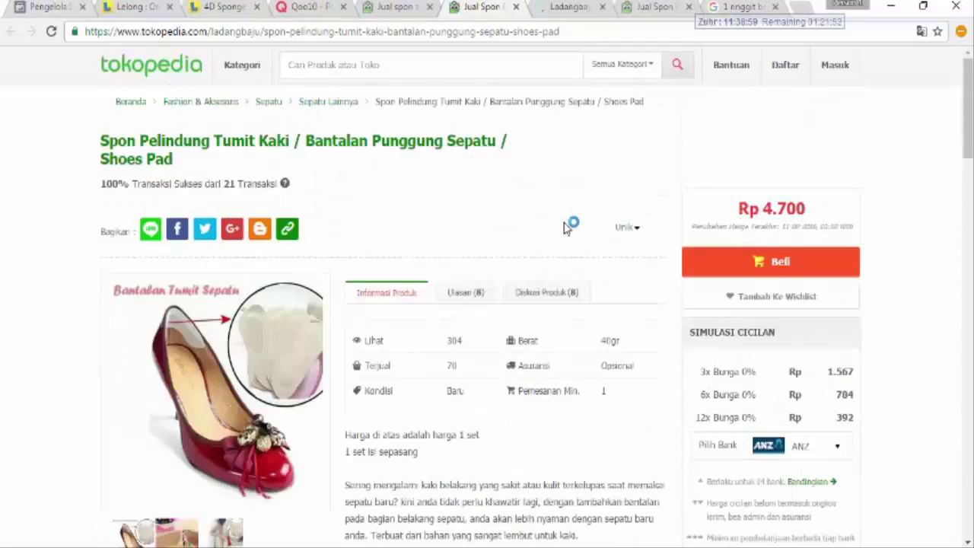
left_click(571, 6)
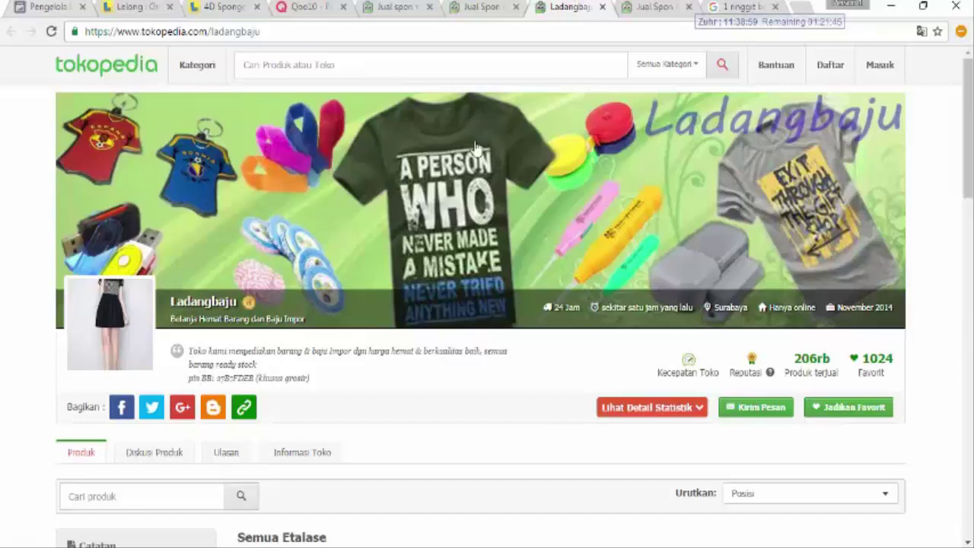
left_click(395, 5)
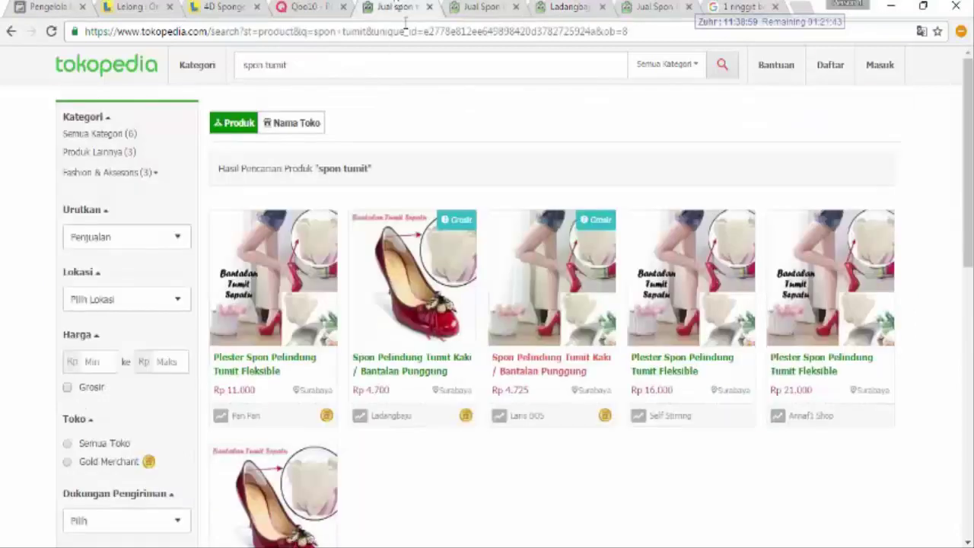
left_click(576, 7)
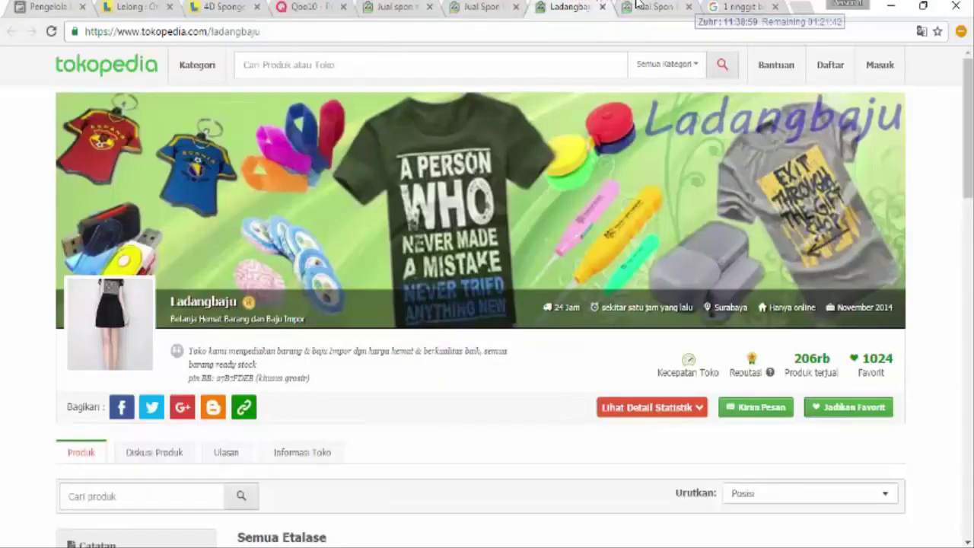
Review the product details, ratings and price on Laris BOS's Spon Pelindung Tumit Kaki listing, and close that page
left_click(638, 6)
scroll(468, 338, "down", 1)
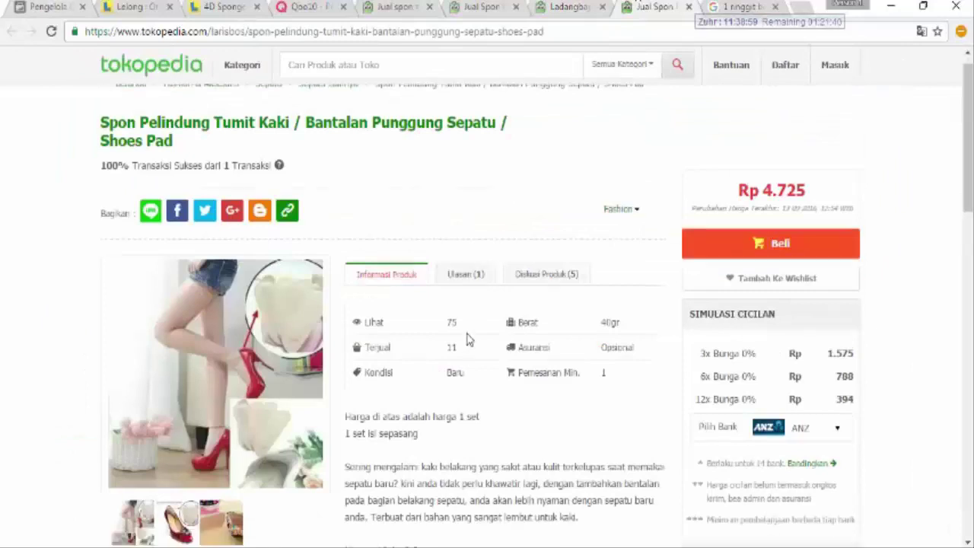
scroll(468, 339, "down", 5)
scroll(468, 338, "down", 4)
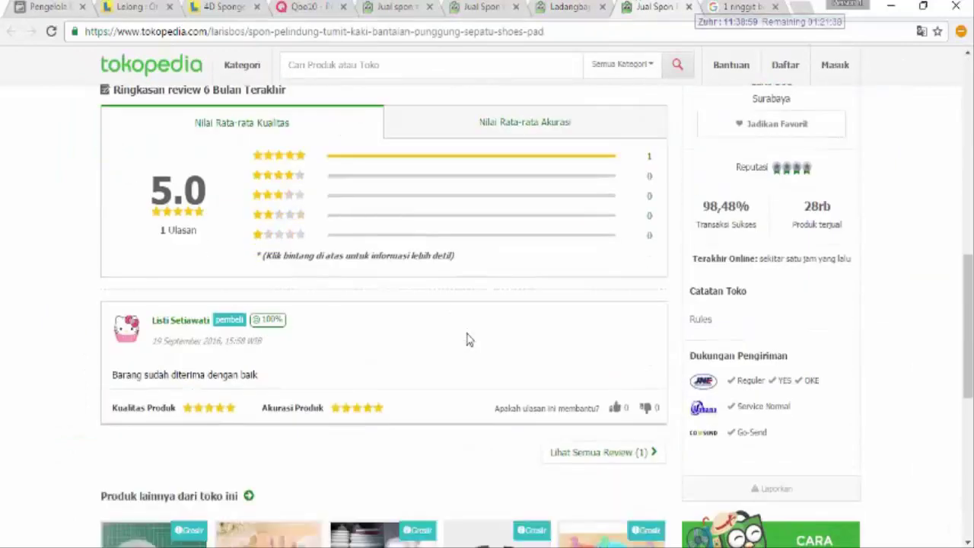
scroll(468, 339, "up", 10)
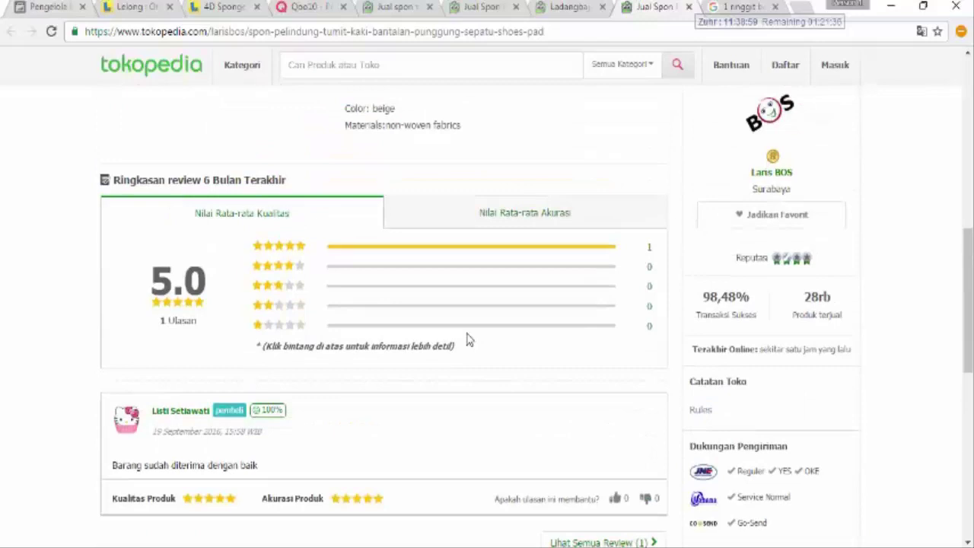
scroll(469, 334, "up", 2)
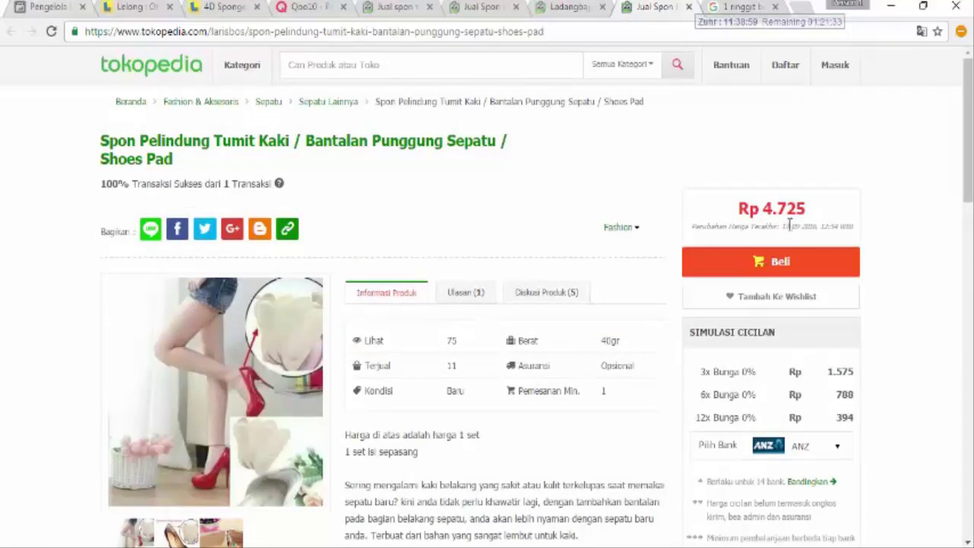
left_click(688, 7)
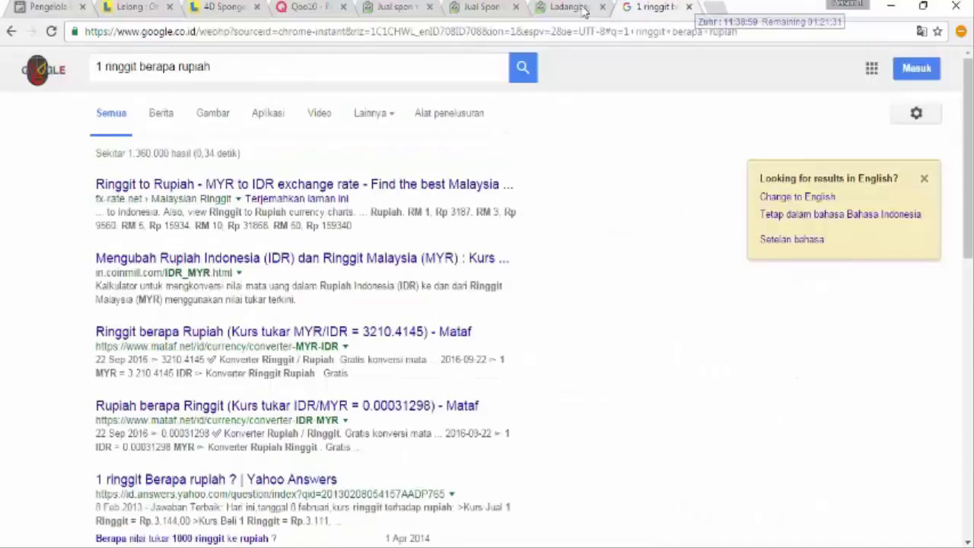
Copy the BBM contact pin from Ladangbaju's shop page into the bbm cell B3 of the Produk A sheet in Excel
left_click(569, 8)
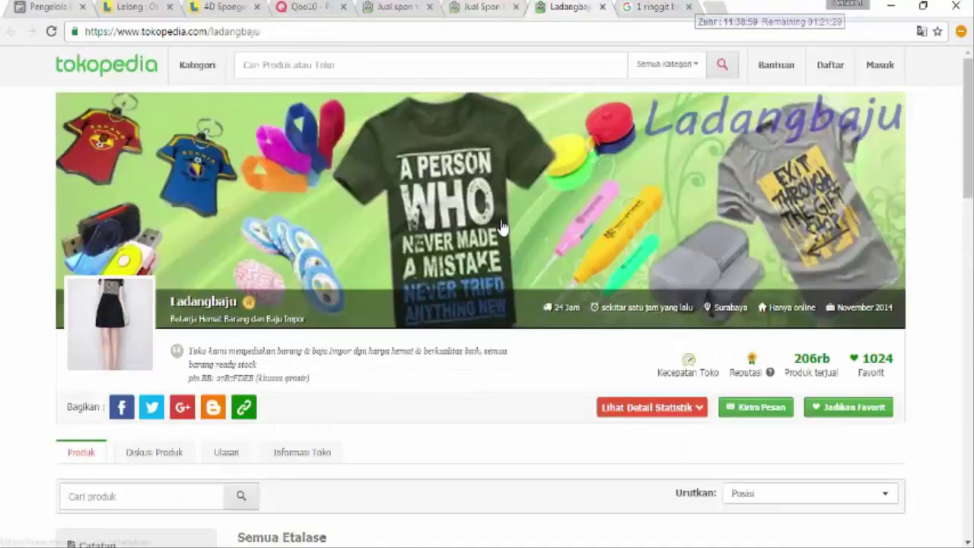
scroll(370, 325, "down", 3)
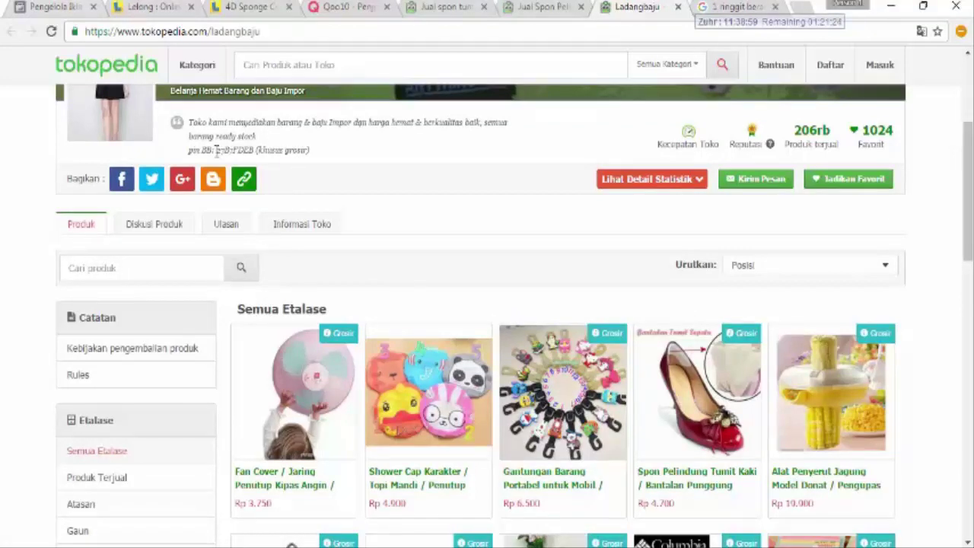
left_click_drag(216, 150, 256, 150)
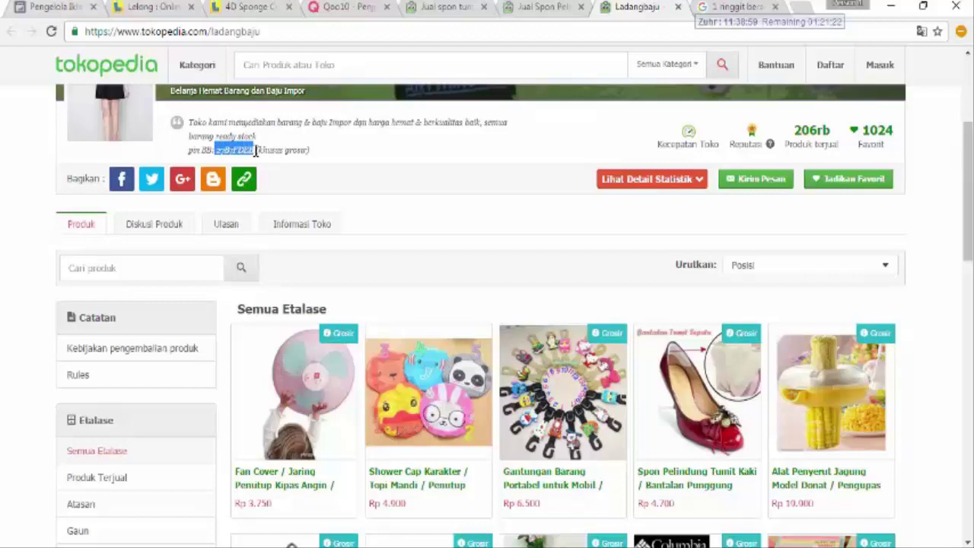
left_click(344, 544)
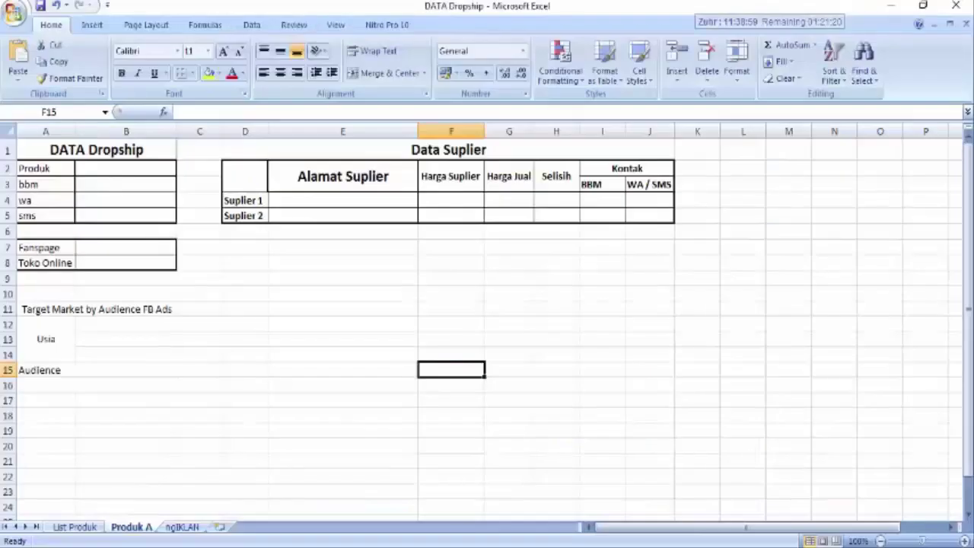
left_click(282, 353)
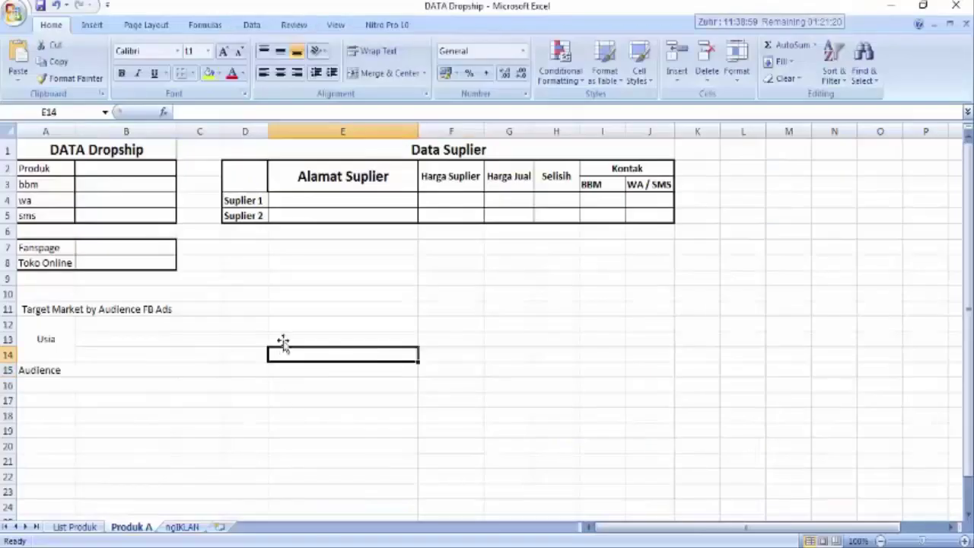
left_click(109, 189)
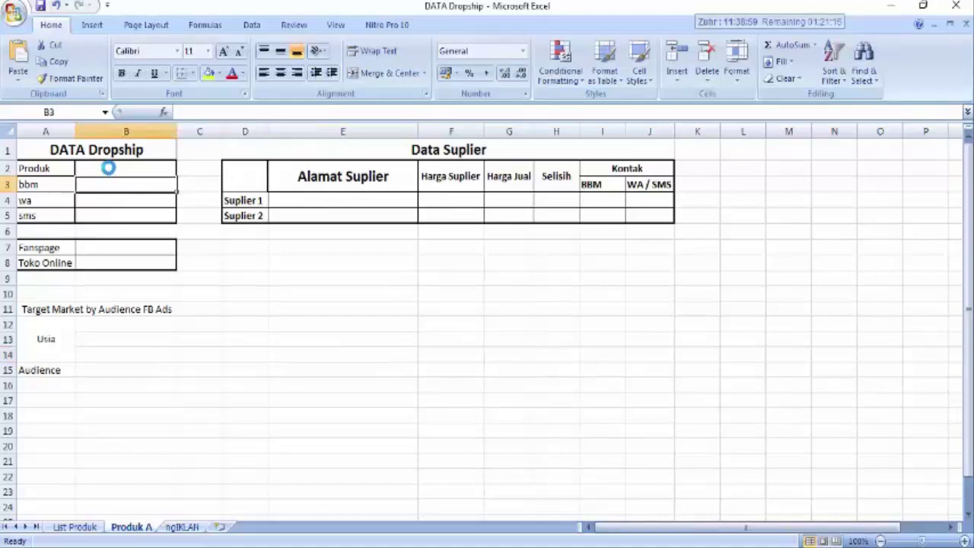
Enter "Spon Pelindung Tumit" as the Produk in cell B2 and widen column B slightly to fit it
left_click(108, 168)
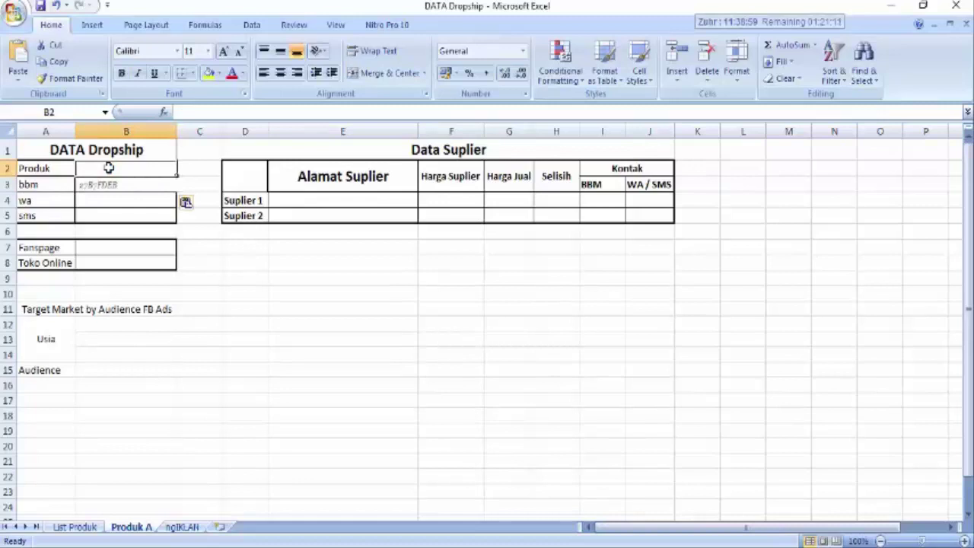
type("Spon Pelindung Tumit")
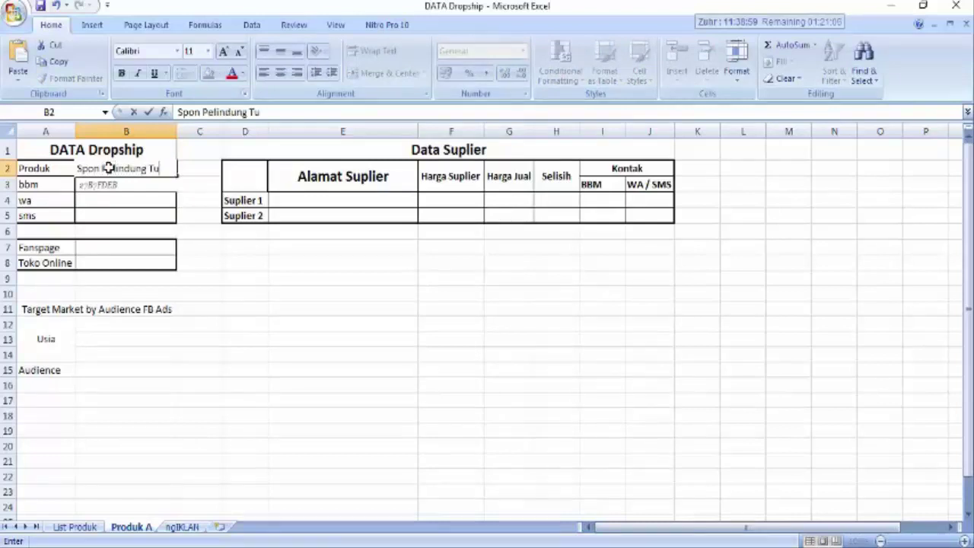
left_click(243, 385)
left_click(290, 306)
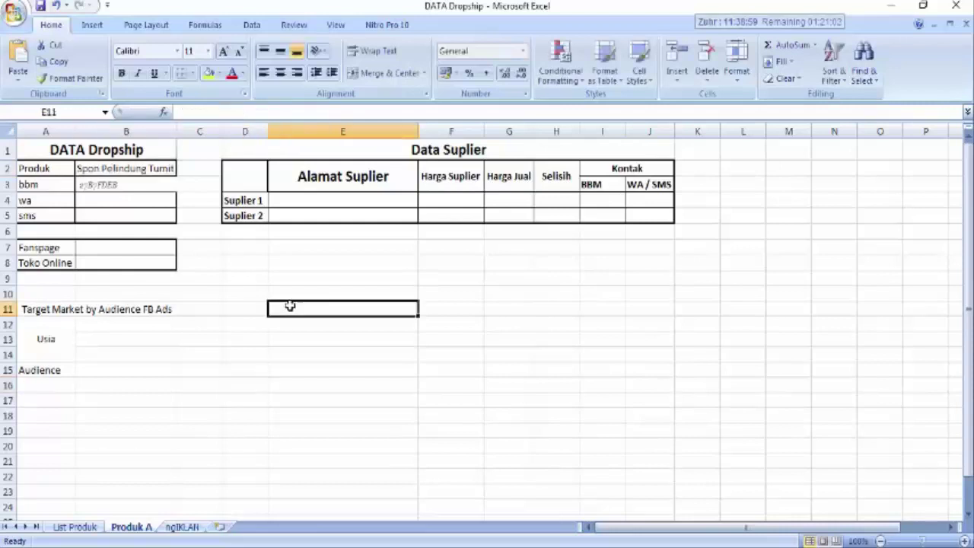
left_click_drag(176, 133, 177, 133)
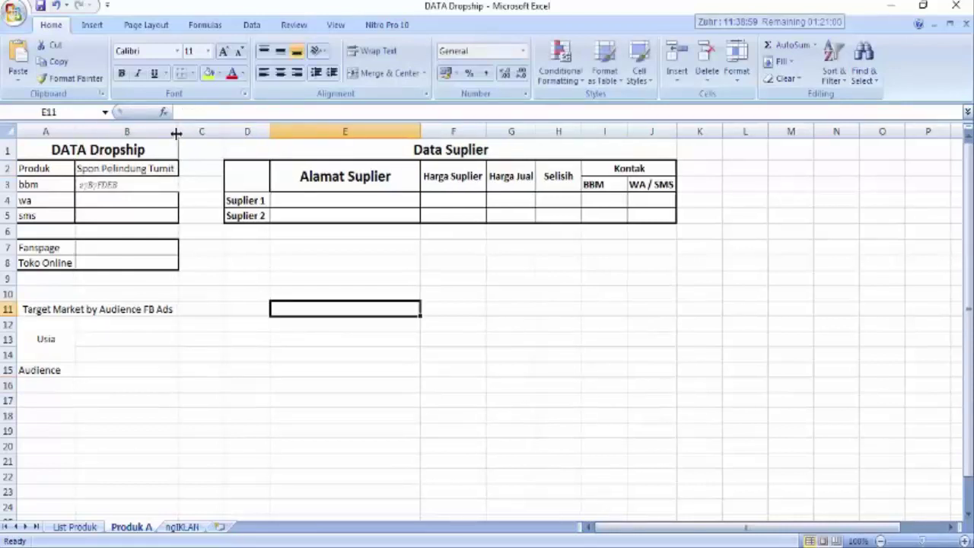
Apply a Thick Box Border to the bbm value cell B3
left_click(169, 196)
left_click(169, 182)
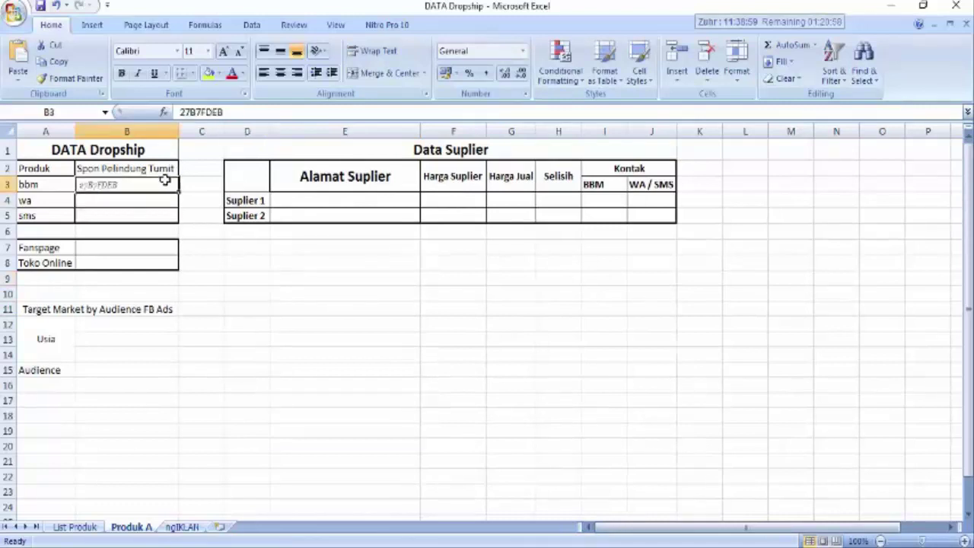
left_click(192, 73)
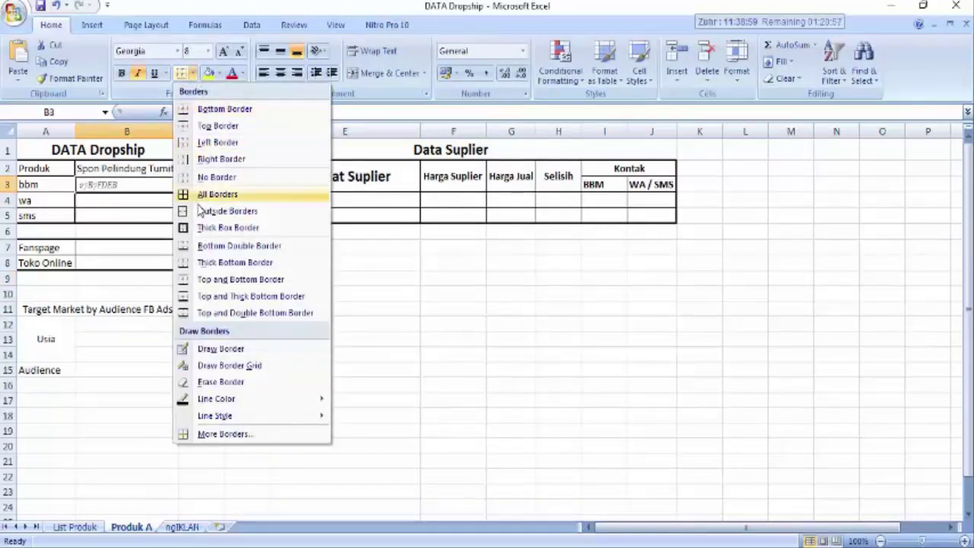
left_click(204, 228)
left_click(337, 304)
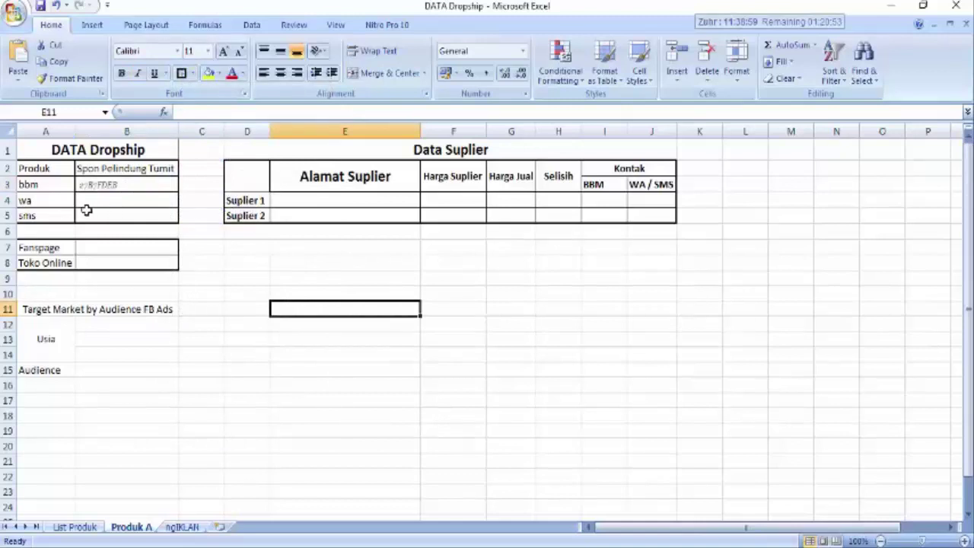
Copy the web address of Ladangbaju's Tokopedia product listing into Suplier 1's Alamat Suplier cell E4 in Excel, and autofit column E
left_click(323, 202)
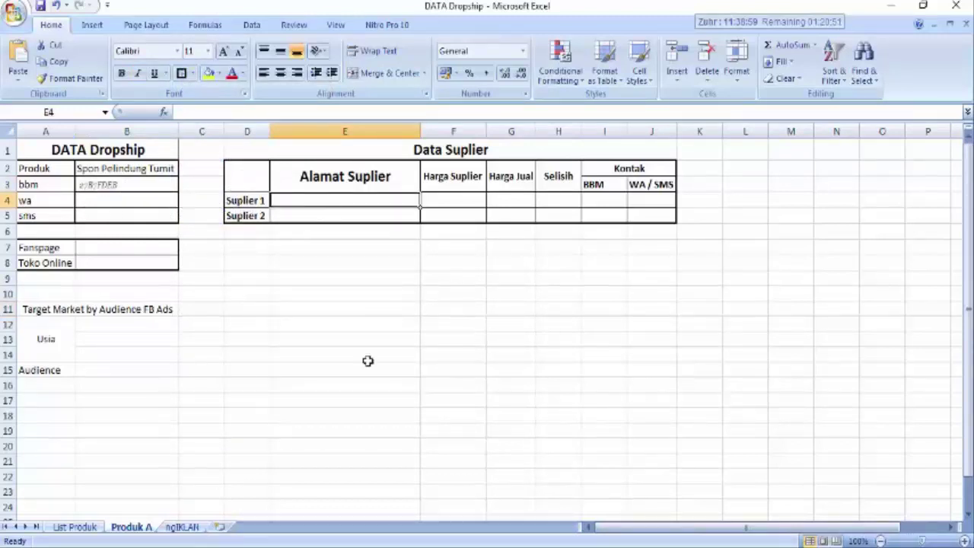
left_click(315, 544)
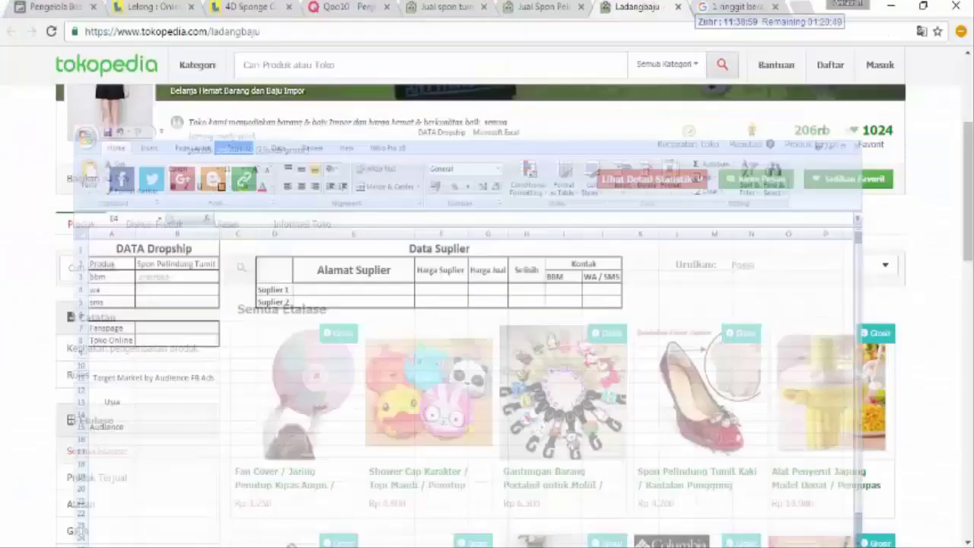
left_click(564, 6)
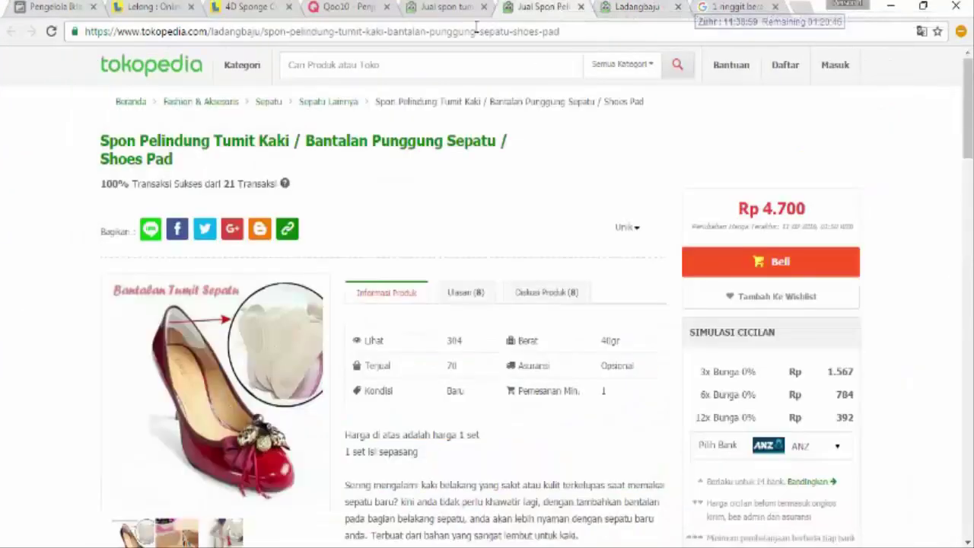
left_click(302, 36)
key("ctrl+c")
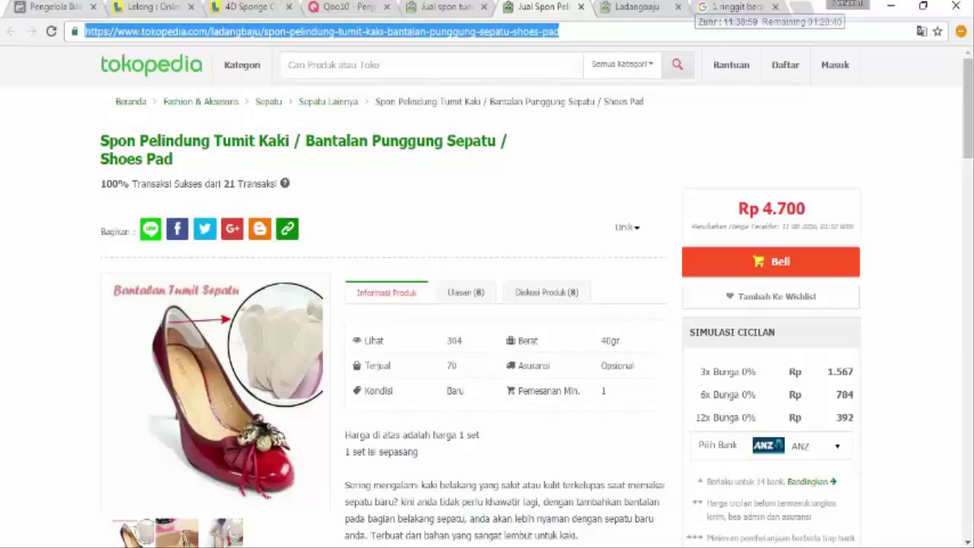
key("alt+Tab")
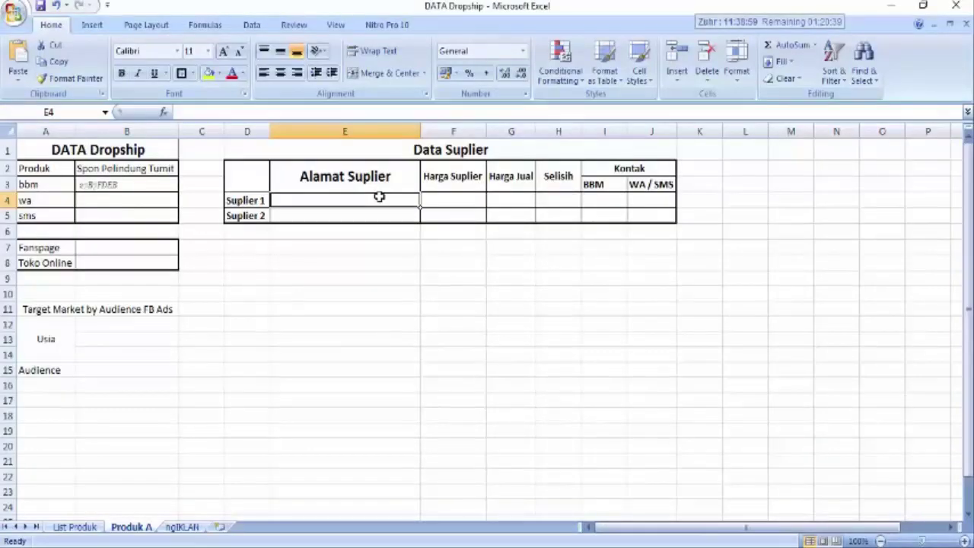
key("ctrl+v")
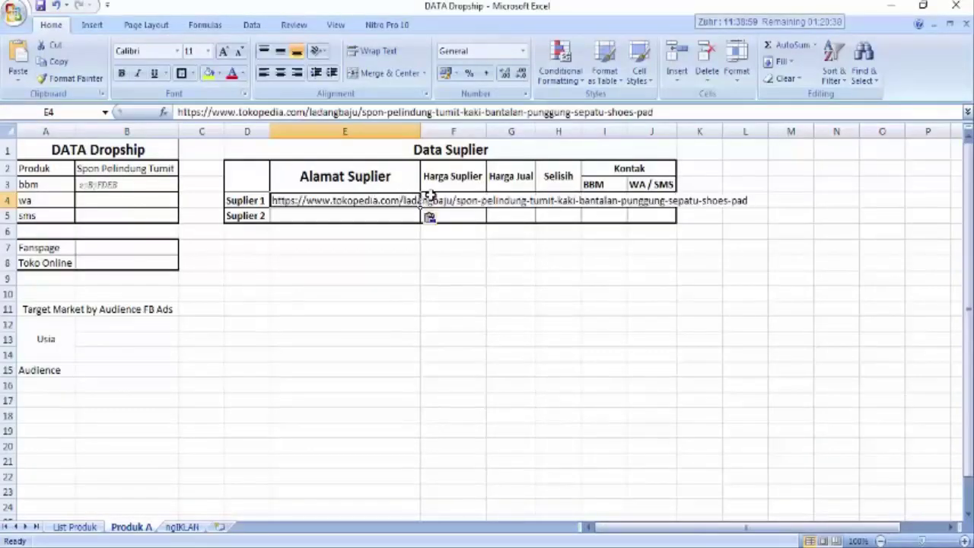
double_click(421, 131)
left_click(551, 263)
Check Ladangbaju's product price in the browser and enter 4700 as Suplier 1's Harga Suplier in cell F4 in Excel
left_click_drag(746, 528, 837, 528)
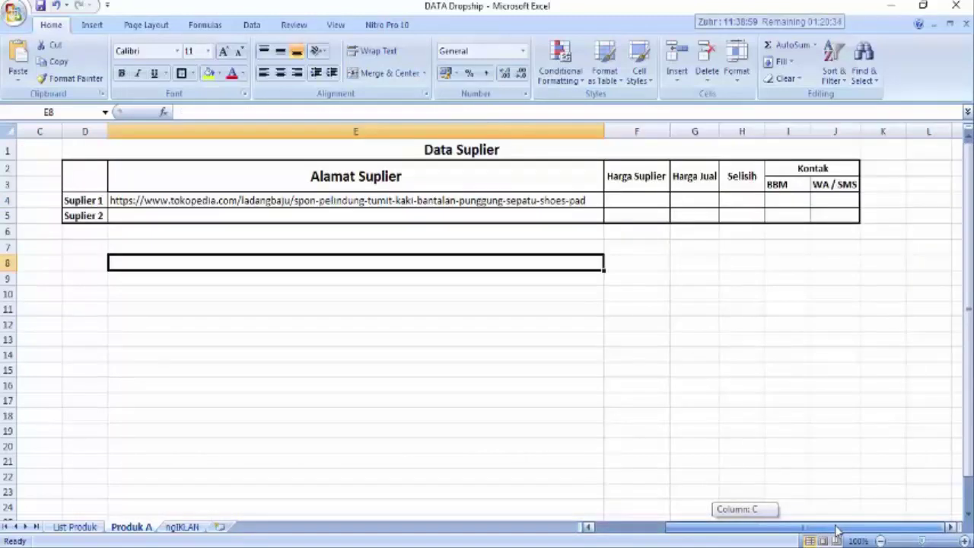
left_click(645, 199)
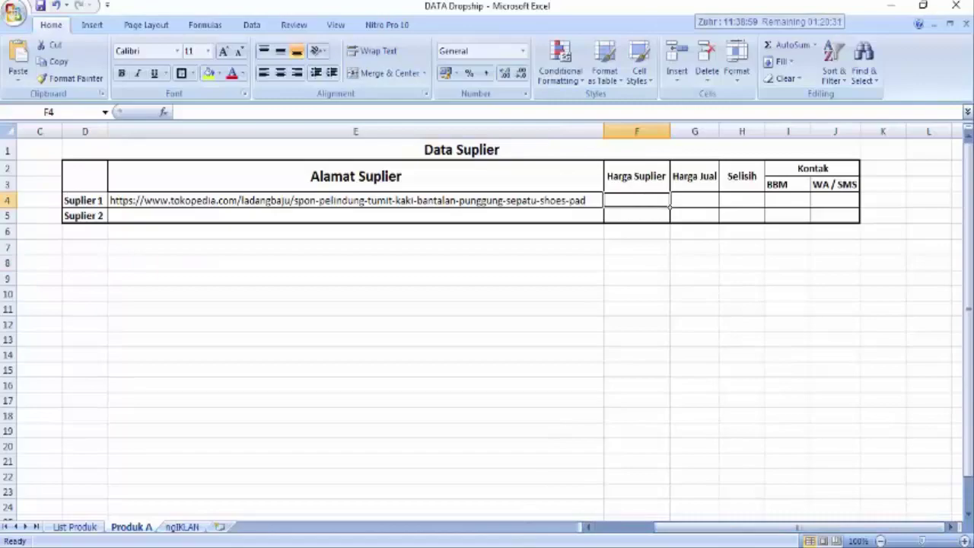
key("alt+Tab")
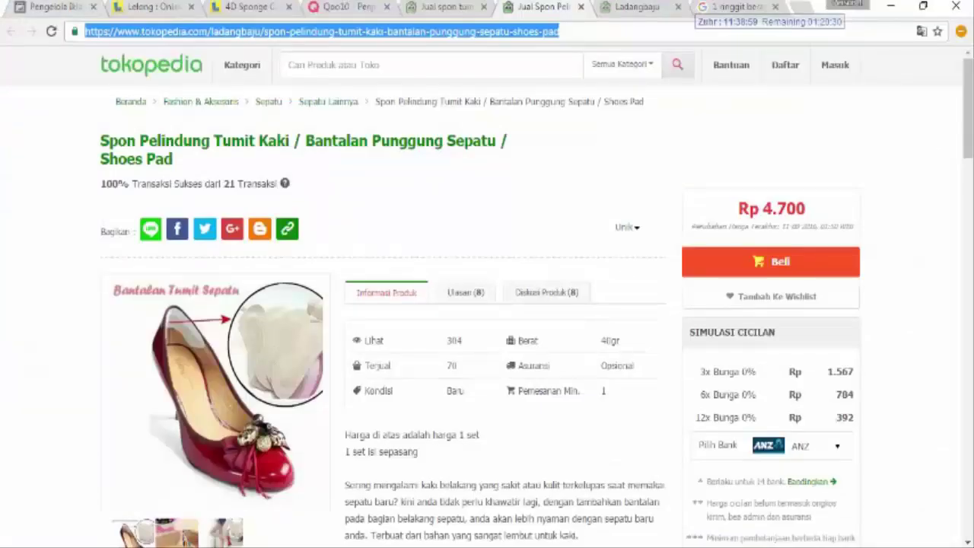
key("alt+Tab")
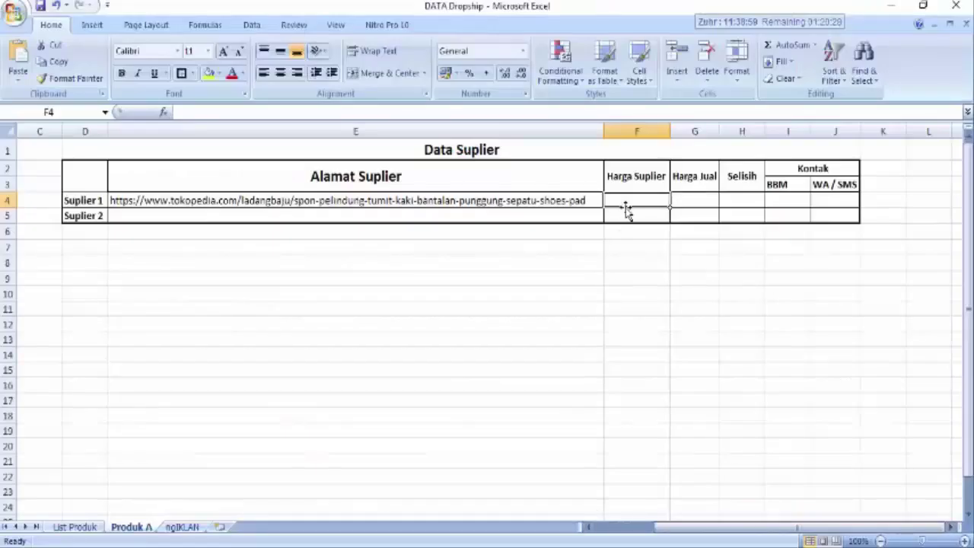
type("4700")
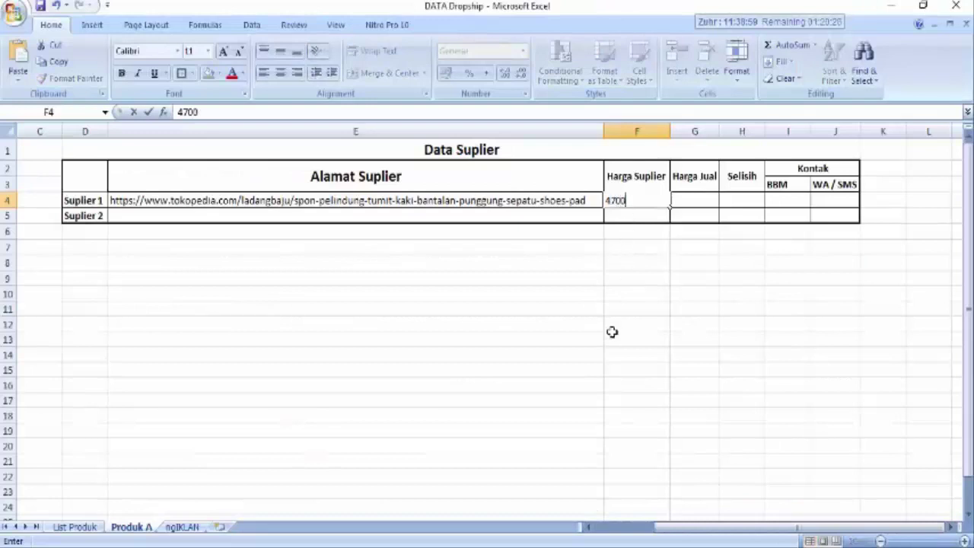
left_click(611, 333)
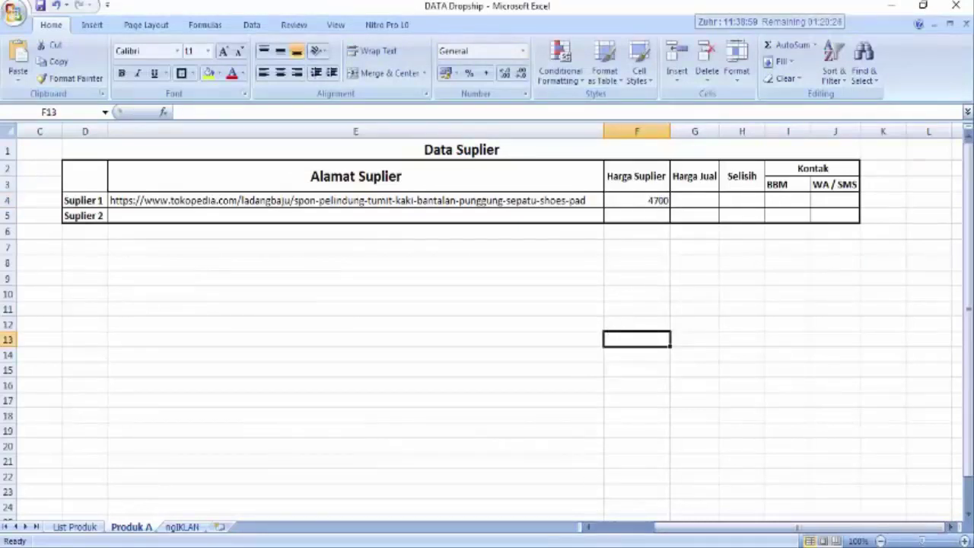
left_click_drag(661, 527, 507, 525)
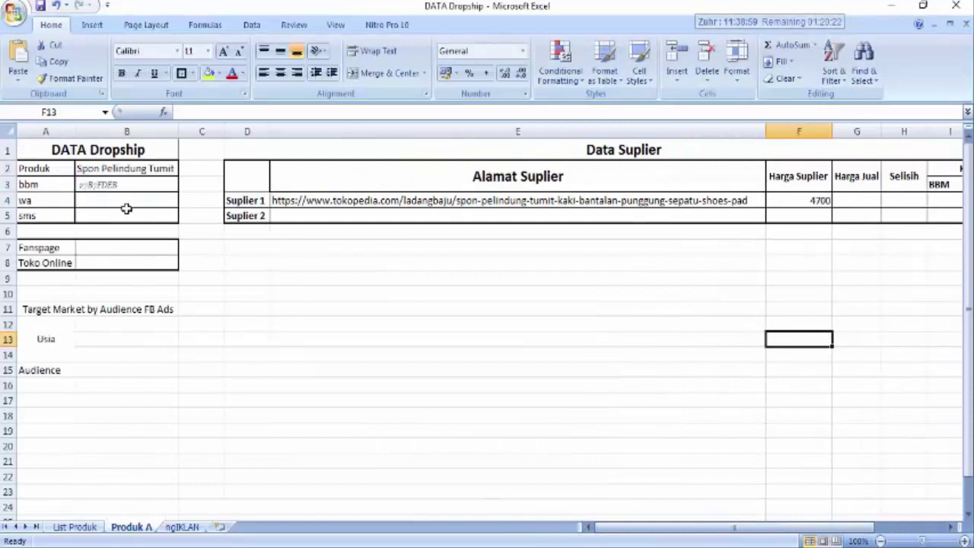
Move the Fanspage and Toko Online block to A8:B9 and change the label in cell A4 to "Kota"
left_click_drag(53, 251, 96, 279)
left_click(95, 215)
left_click(46, 204)
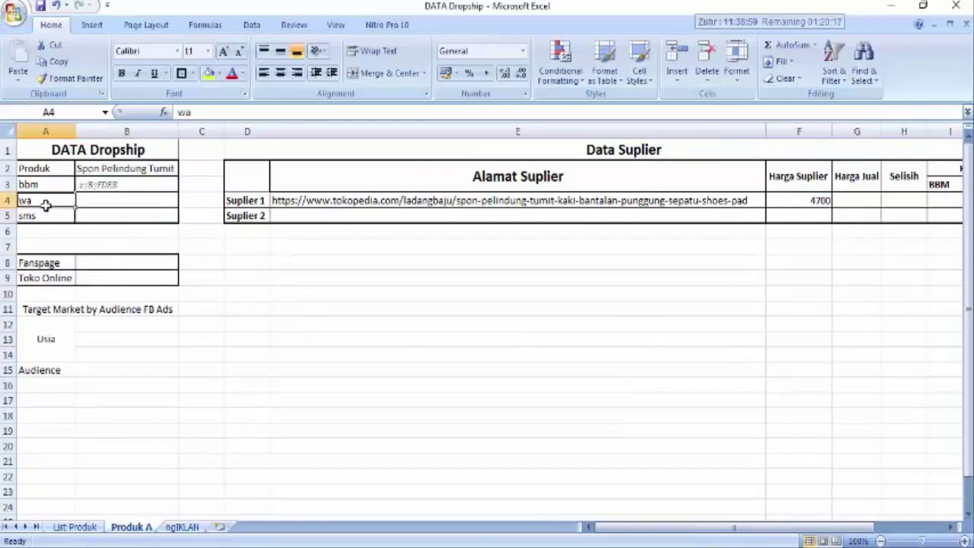
type("Kot")
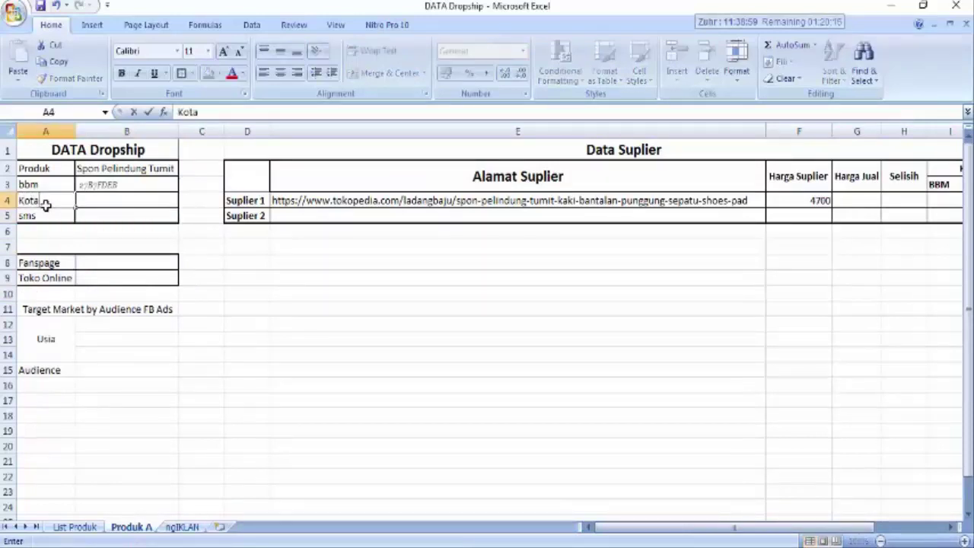
Check the seller's city on Ladangbaju's Tokopedia listing in the browser and enter "Surabaya" as the Kota in cell B4 in Excel
left_click(426, 337)
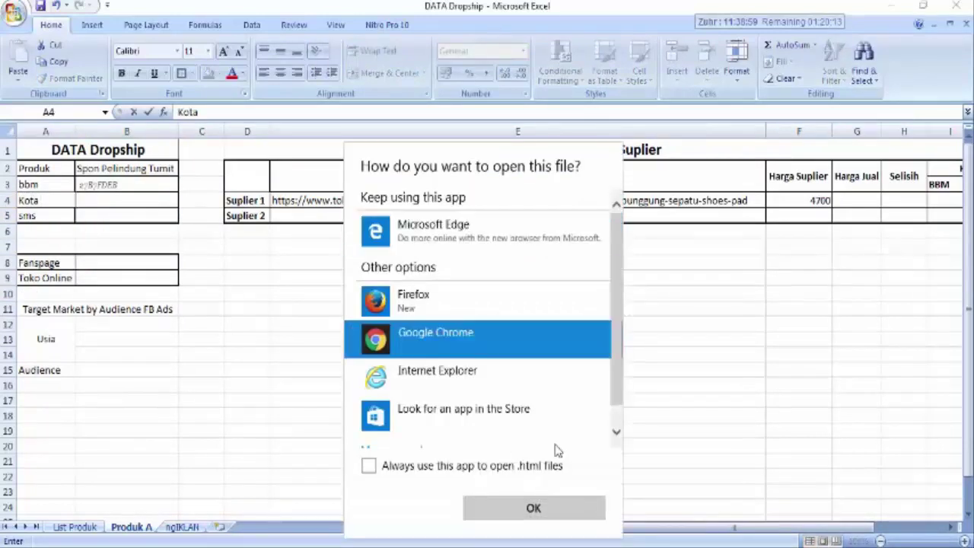
left_click(673, 449)
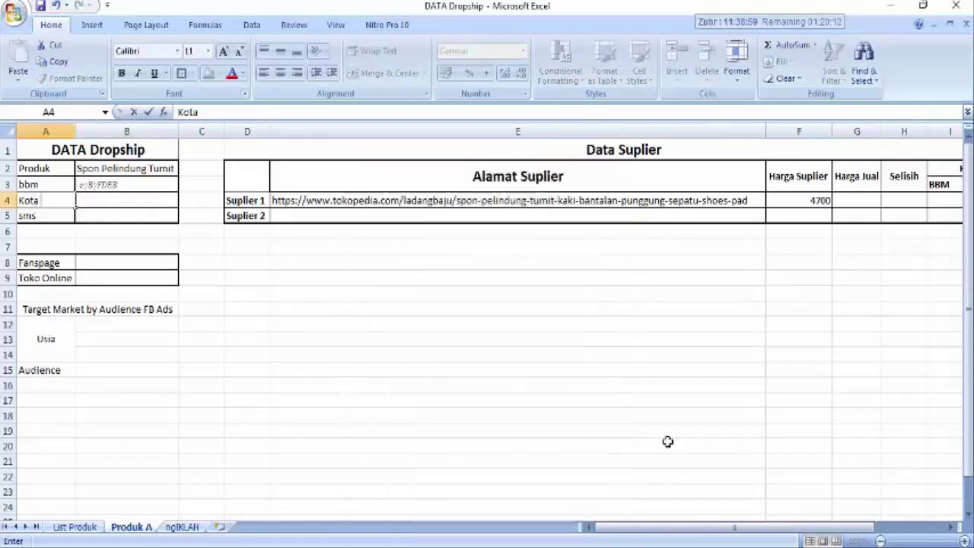
left_click(464, 395)
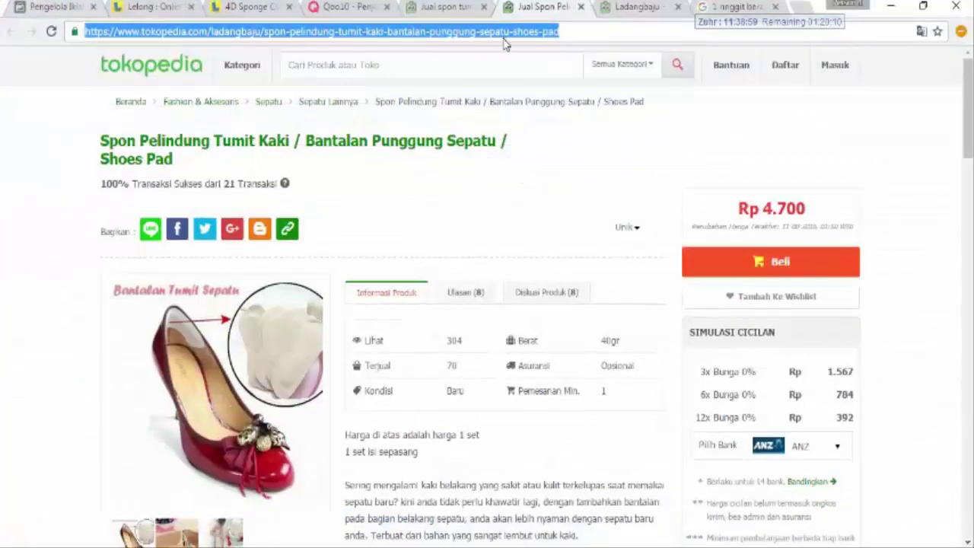
scroll(672, 257, "down", 4)
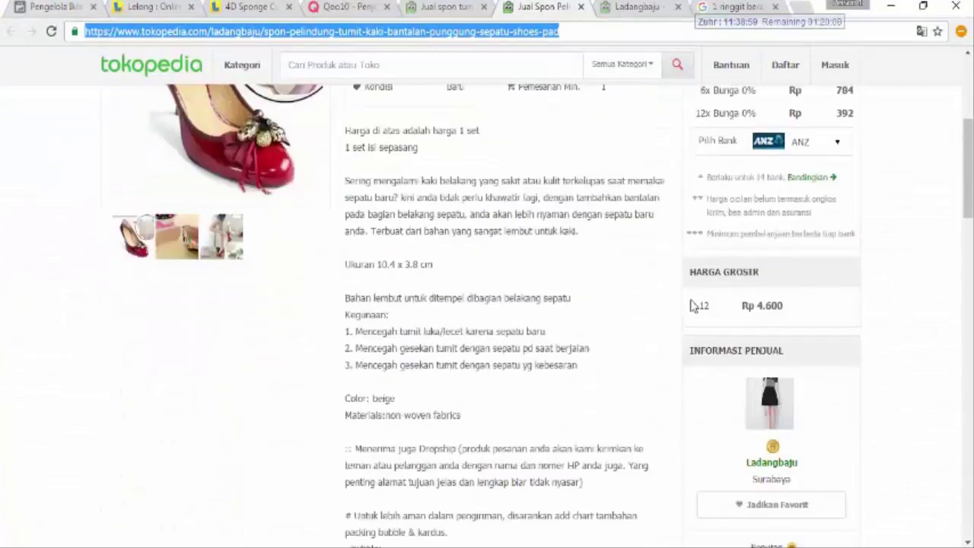
scroll(505, 276, "up", 5)
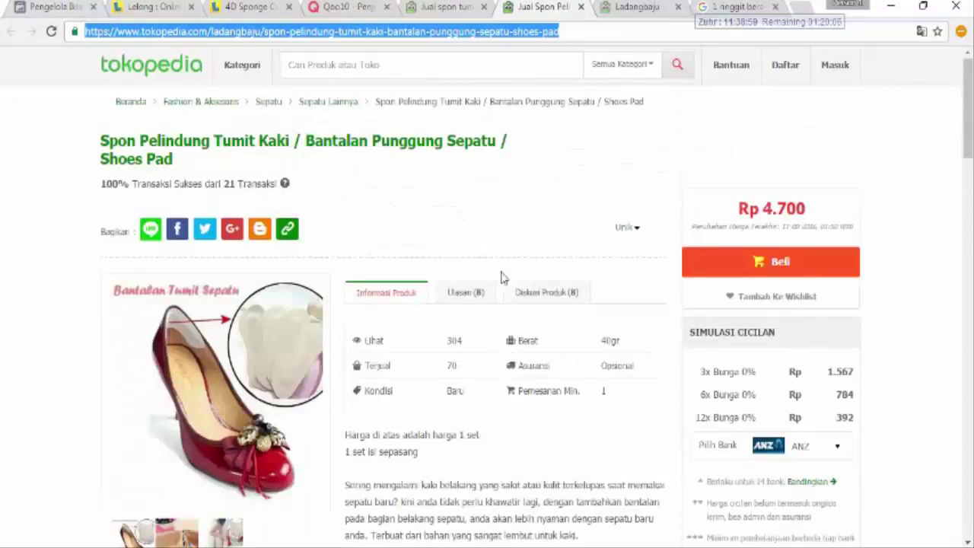
key("alt+Tab")
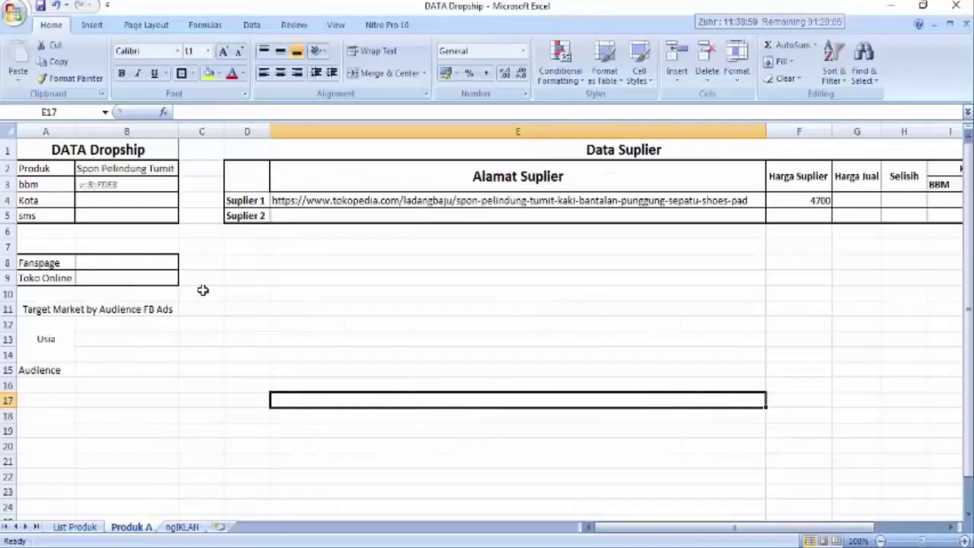
left_click(114, 204)
type("Surabaya")
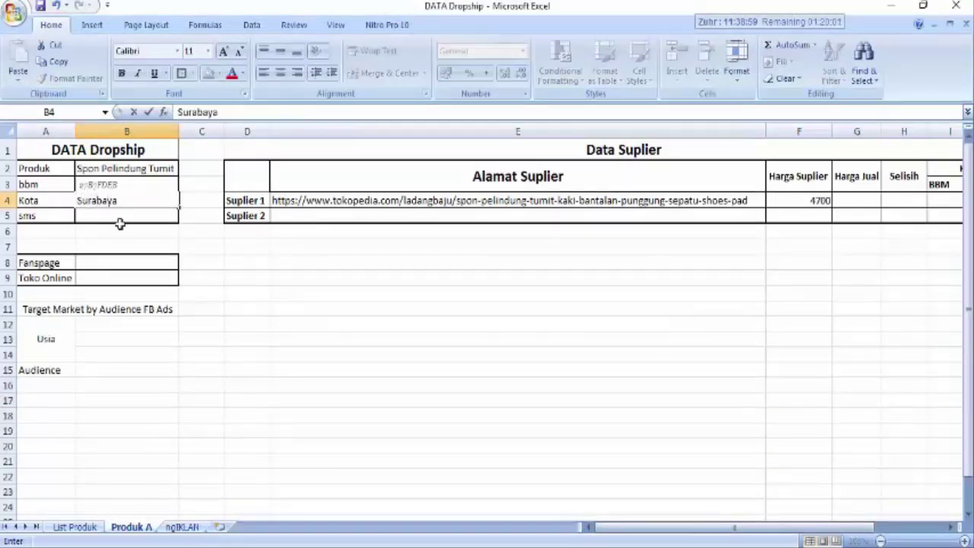
left_click(174, 324)
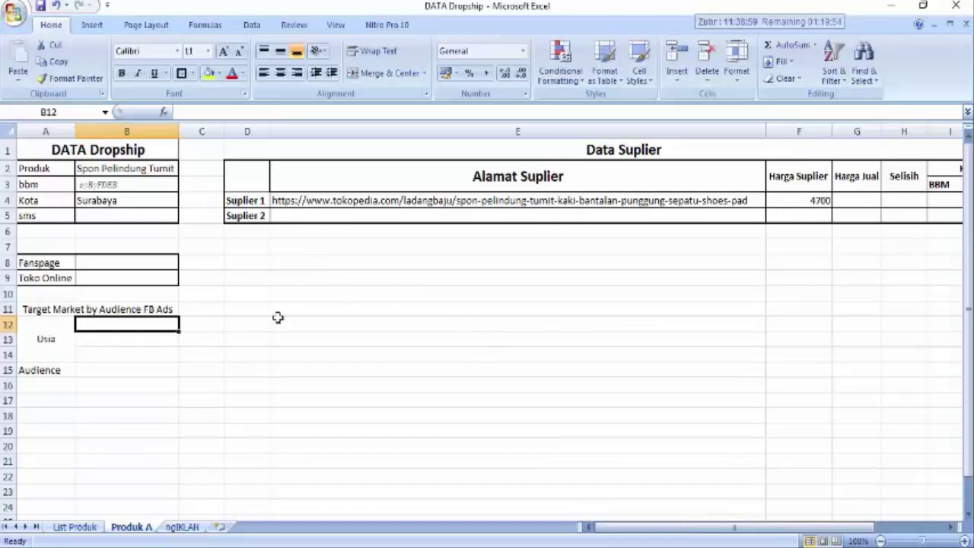
left_click(297, 371)
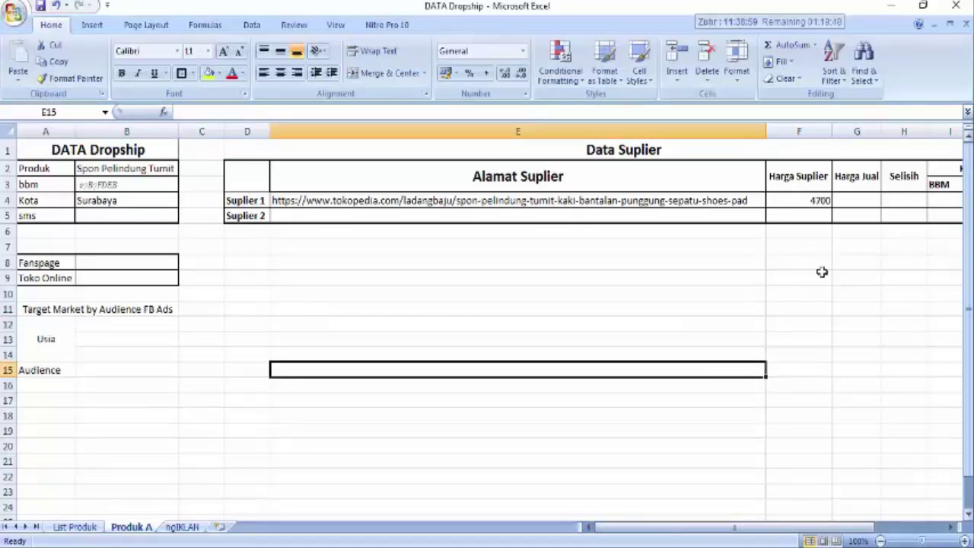
left_click_drag(713, 519, 870, 515)
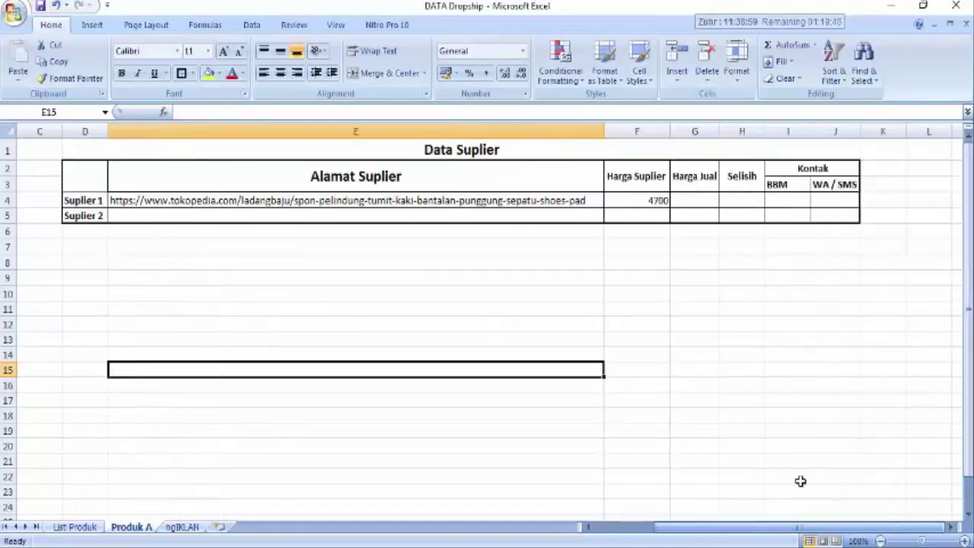
left_click(596, 419)
left_click_drag(664, 528, 590, 534)
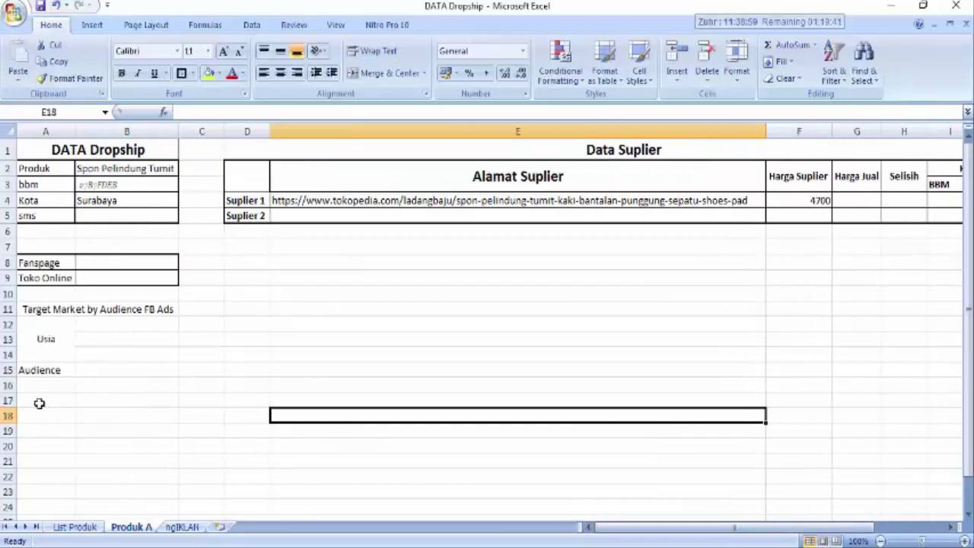
left_click_drag(44, 408, 846, 493)
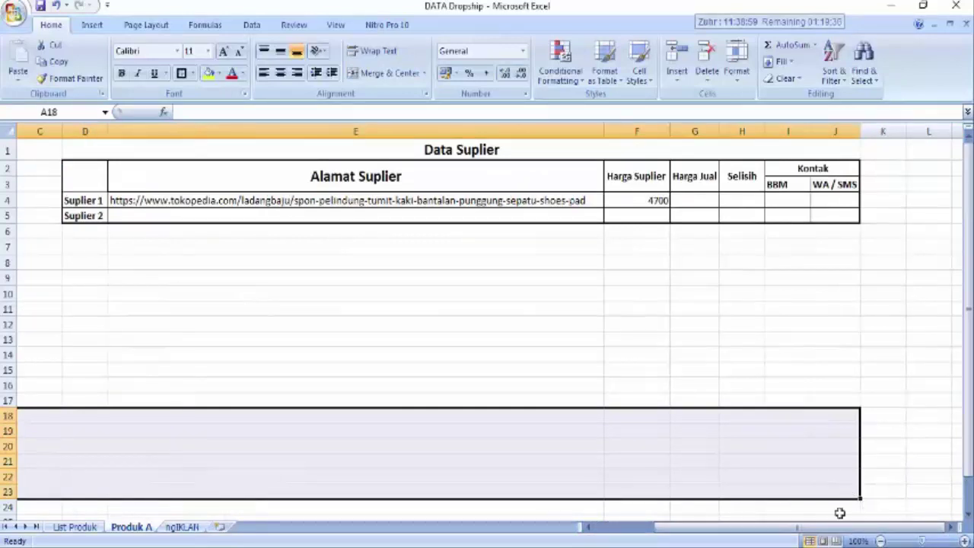
left_click_drag(831, 527, 767, 526)
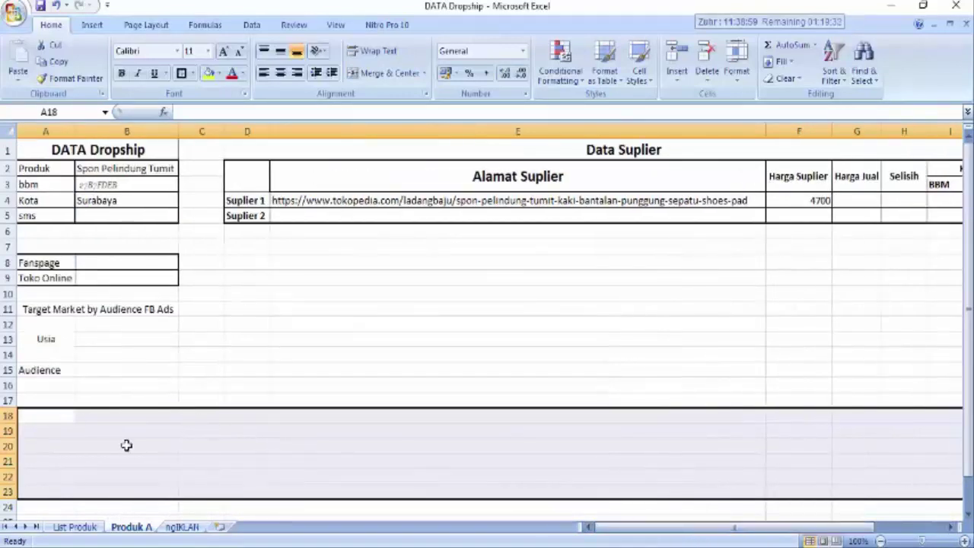
left_click(217, 397)
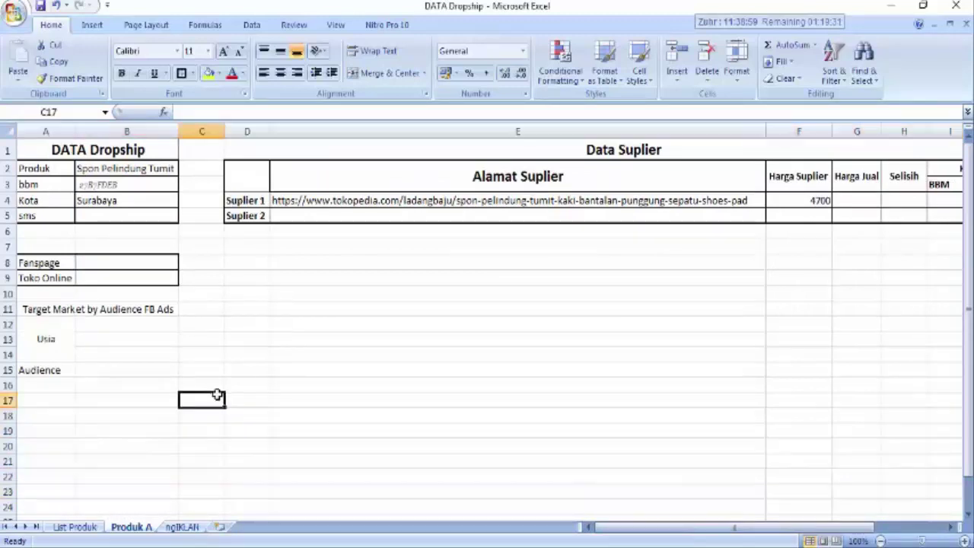
left_click(349, 243)
left_click_drag(25, 143, 144, 401)
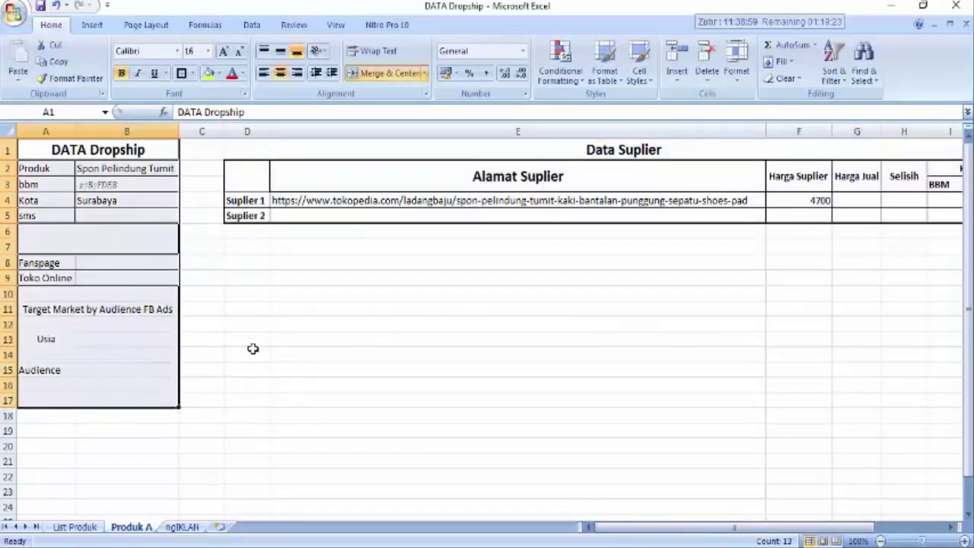
left_click(274, 345)
left_click(275, 415)
left_click(163, 429)
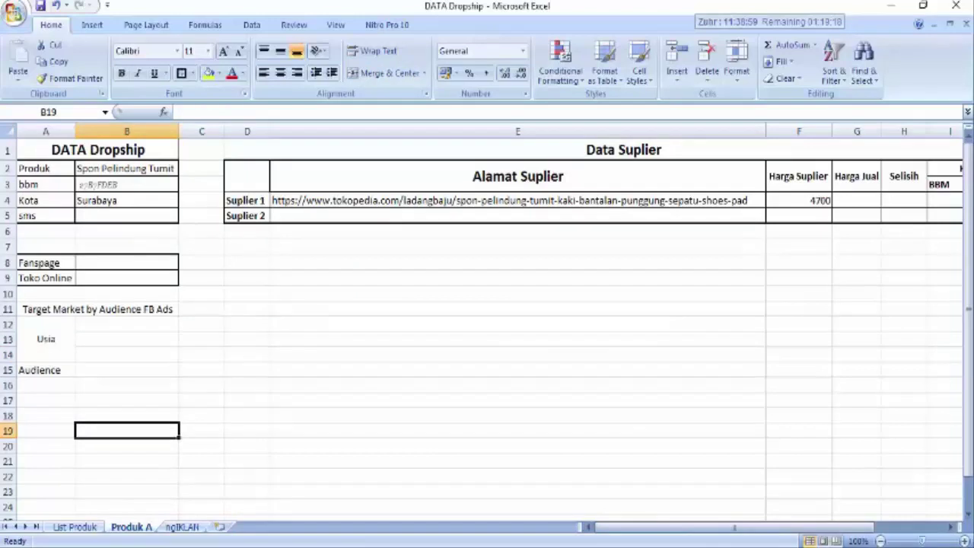
left_click(228, 447)
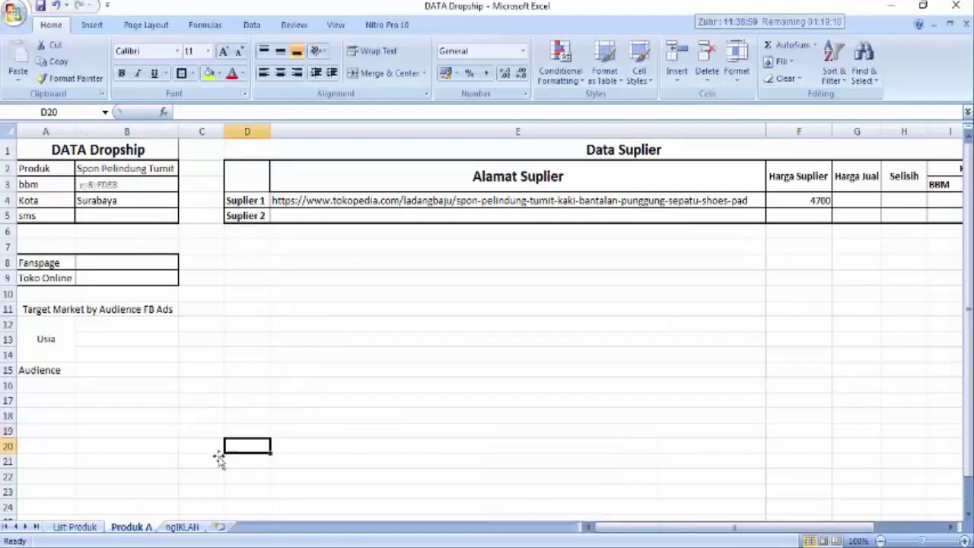
On the List Produk sheet, enter "Spon Tumit Sepatu" under Daftar Produk in cell A3 and autofit column A
left_click(85, 527)
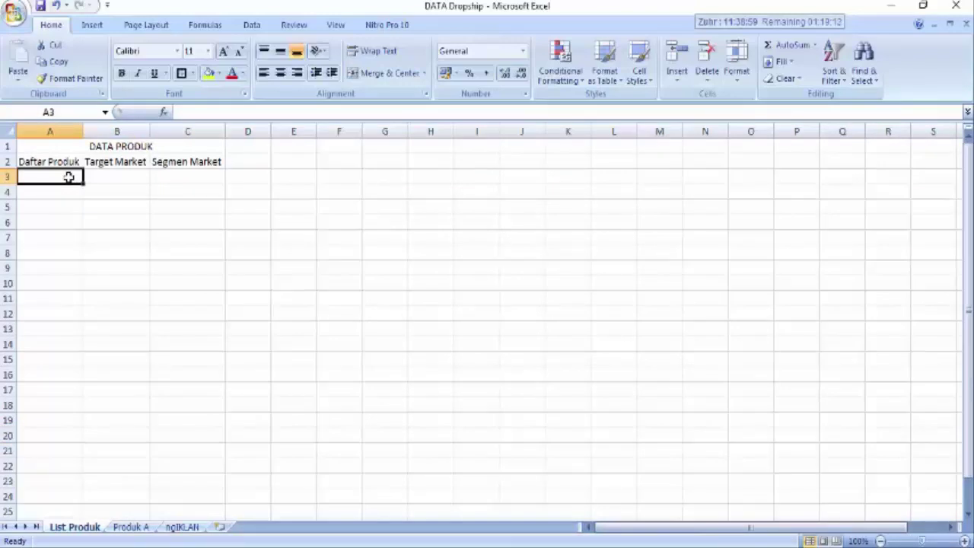
type("Spon Tumit")
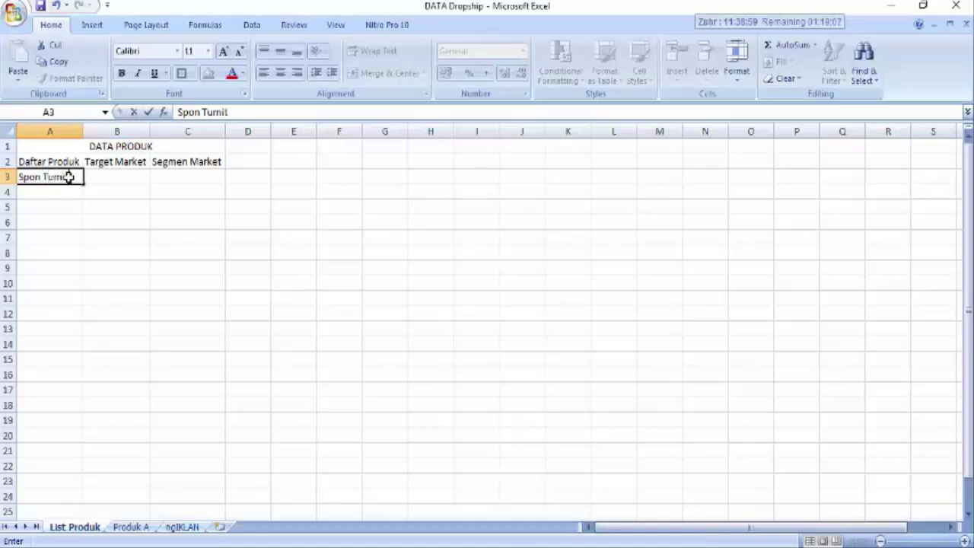
type("Sepatu")
left_click(123, 254)
double_click(84, 131)
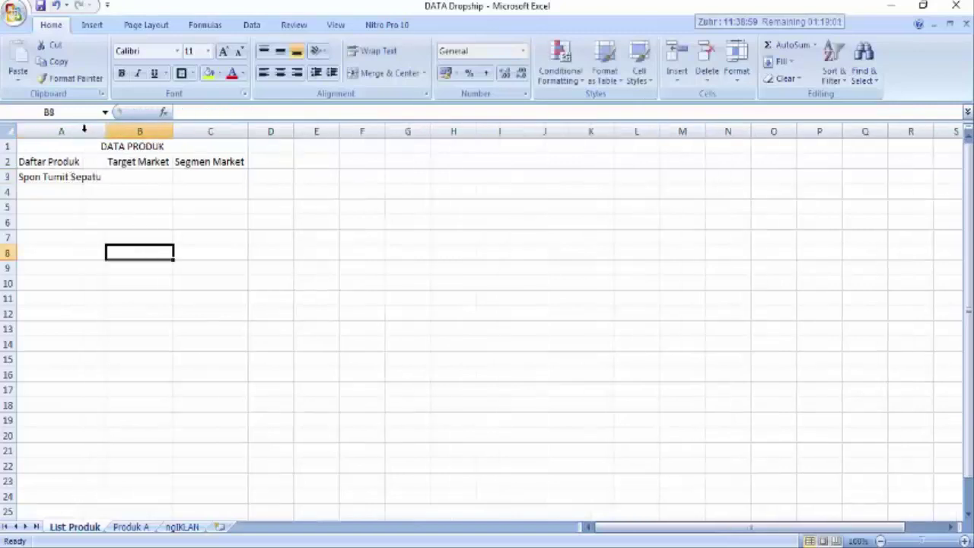
Enter "Wanita" as the product's Target Market in cell B3
left_click(141, 178)
type("Wanita")
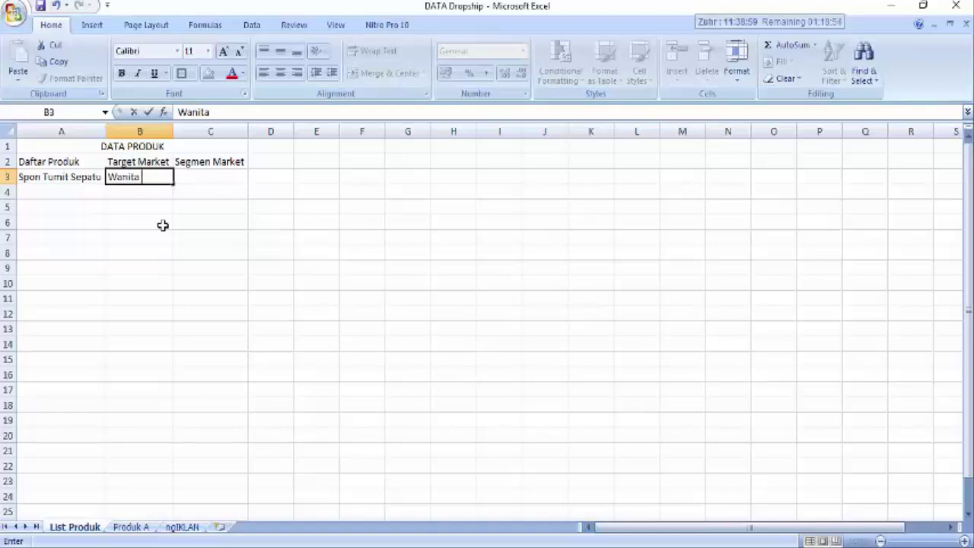
left_click(163, 225)
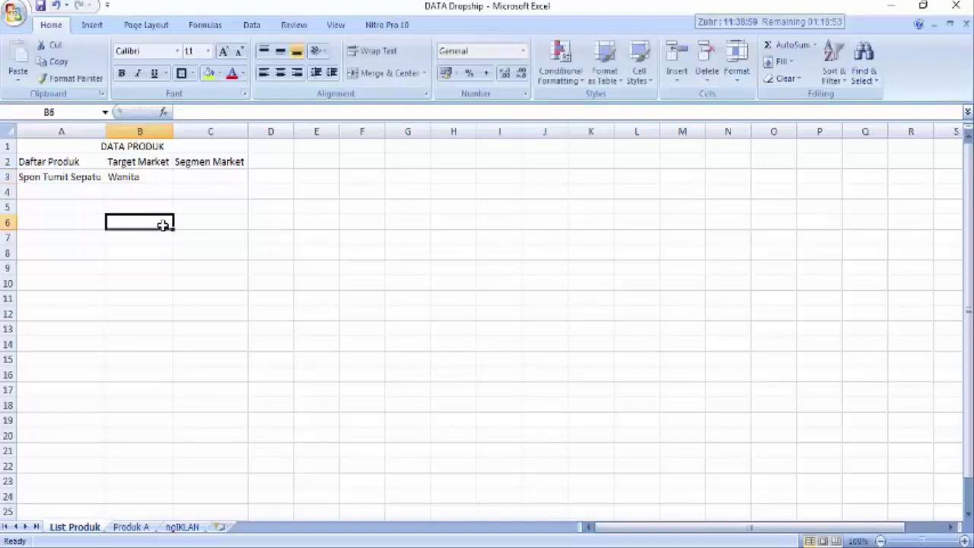
Review the product listing in the browser, enter "Pegawai, mahasiswi," as the Segmen Market in cell C3 in Excel, and autofit column C
left_click(188, 177)
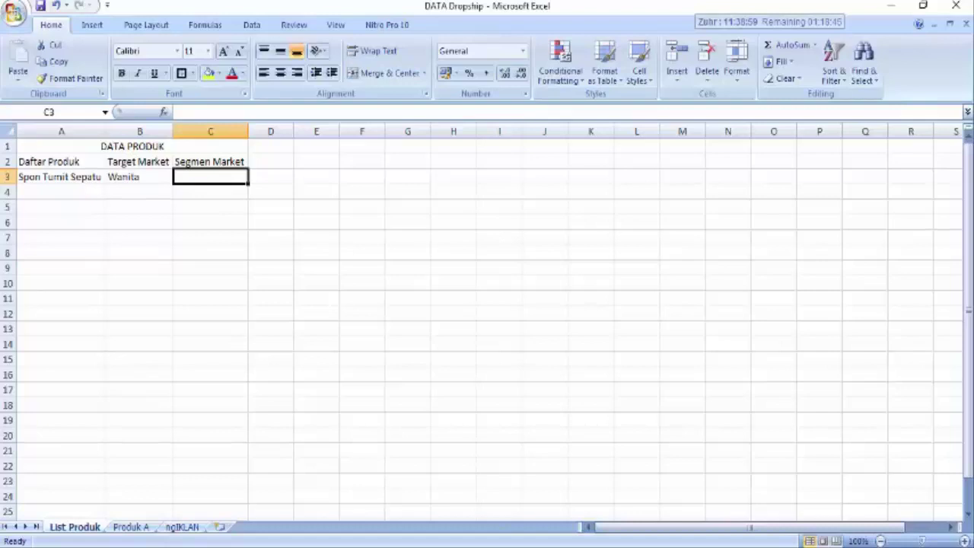
key("alt+Tab")
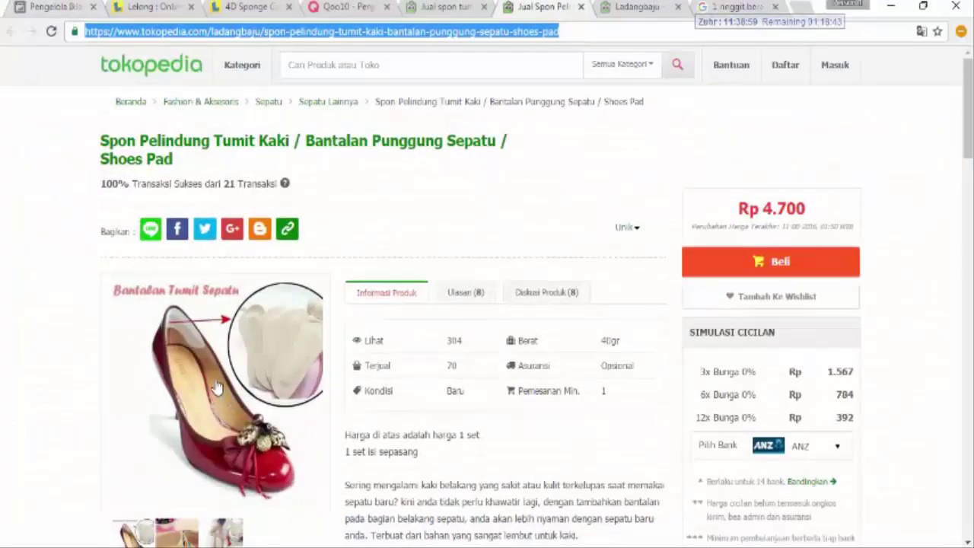
scroll(217, 384, "down", 2)
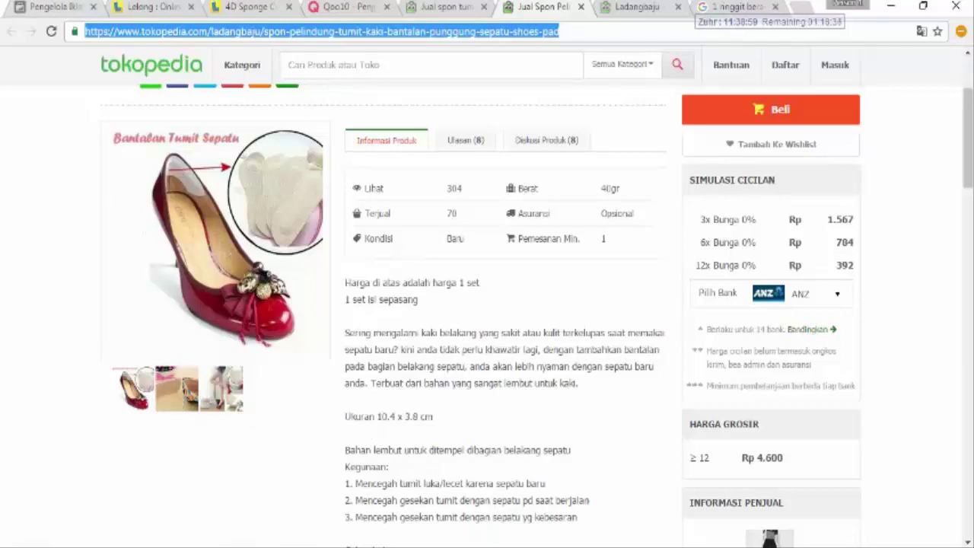
key("alt+Tab")
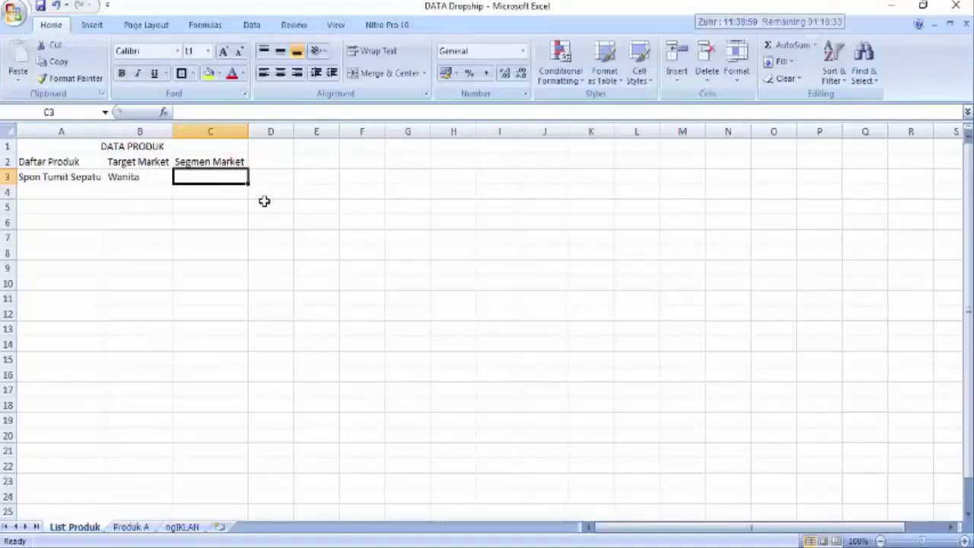
type("Pegawai, mahasiswi,")
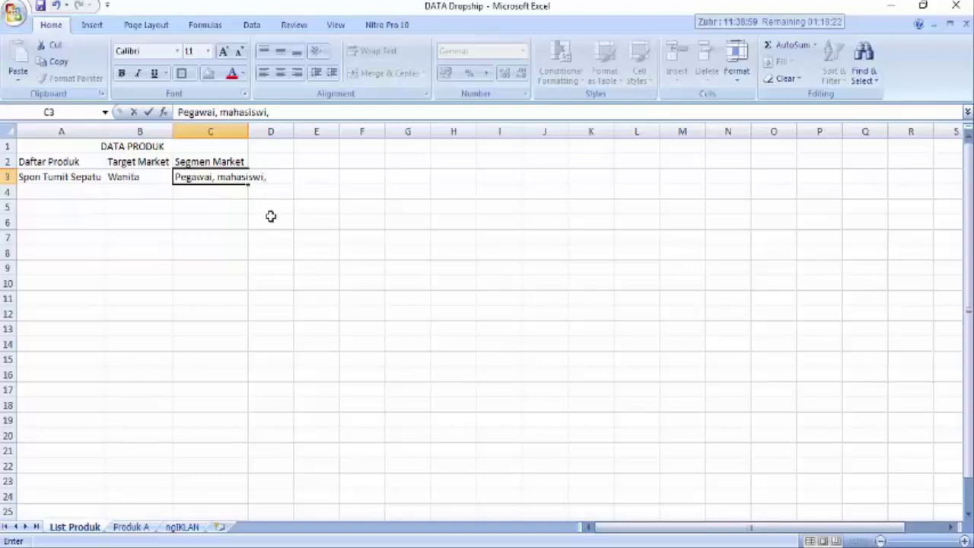
left_click(268, 220)
left_click_drag(249, 130, 249, 131)
double_click(249, 130)
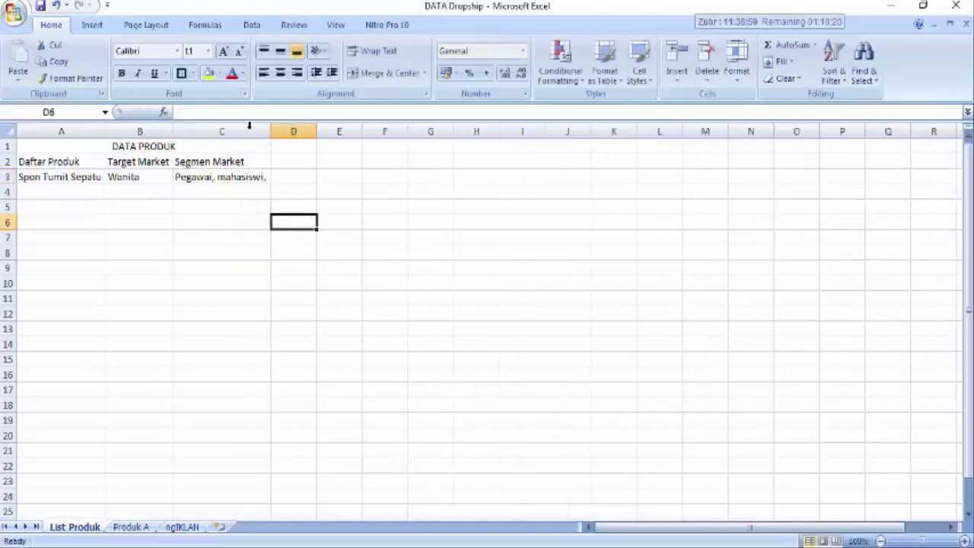
Extend the Target Market entry in cell B3 to "Wanita ,pegawai, mahasisiwi" and widen column B to fit it
left_click(236, 177)
double_click(148, 179)
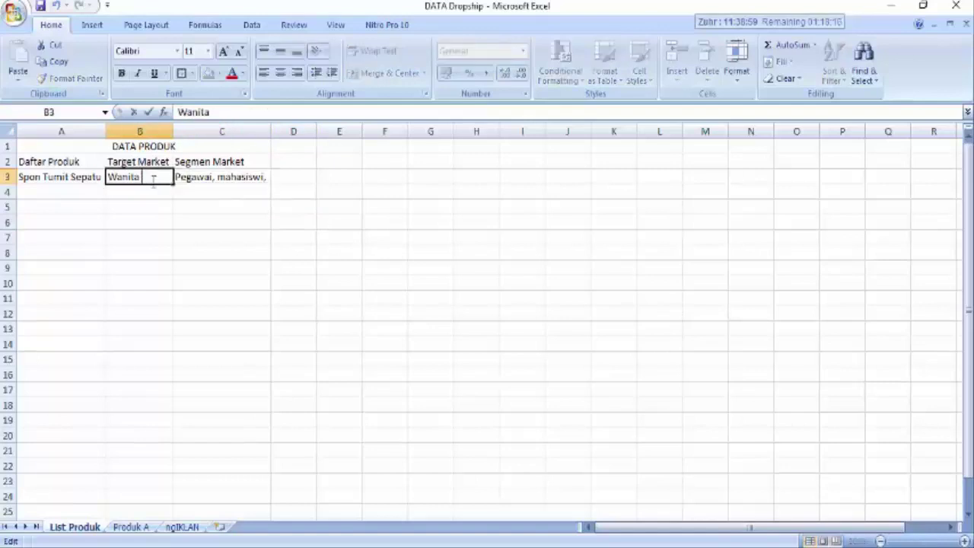
type(",pegawai, mahasisiwi")
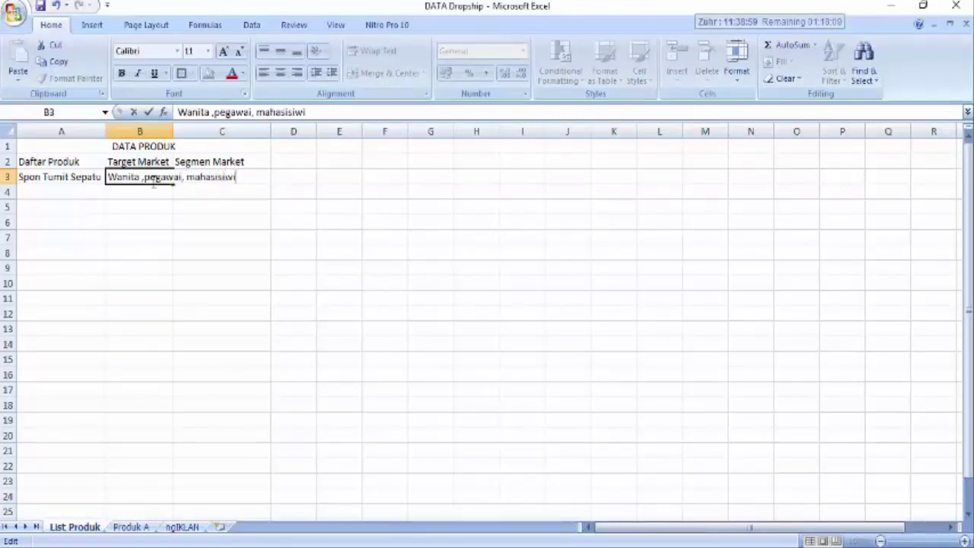
left_click(190, 204)
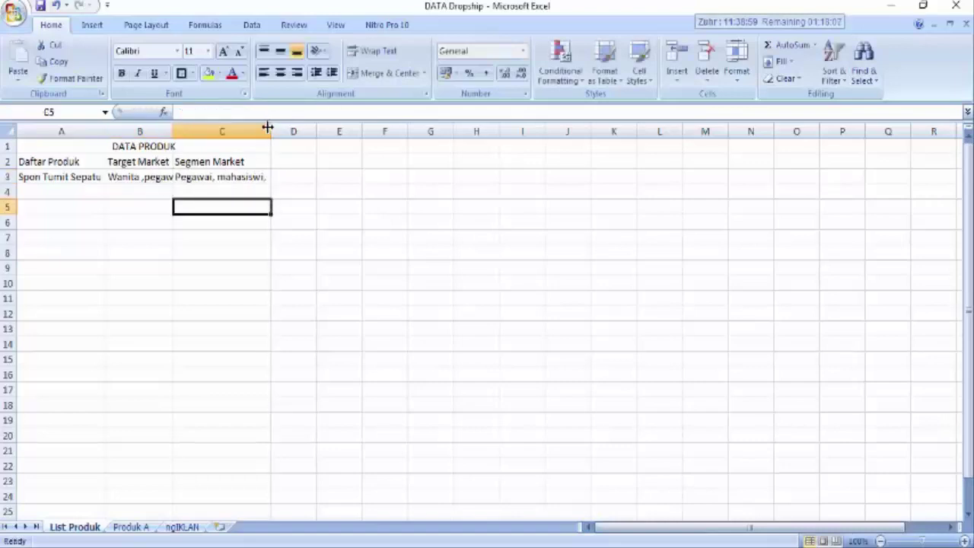
left_click_drag(174, 128, 240, 127)
Replace the Segmen Market entry in cell C3 with "masih kuliah, kerja, pesta" and autofit column C
left_click(251, 176)
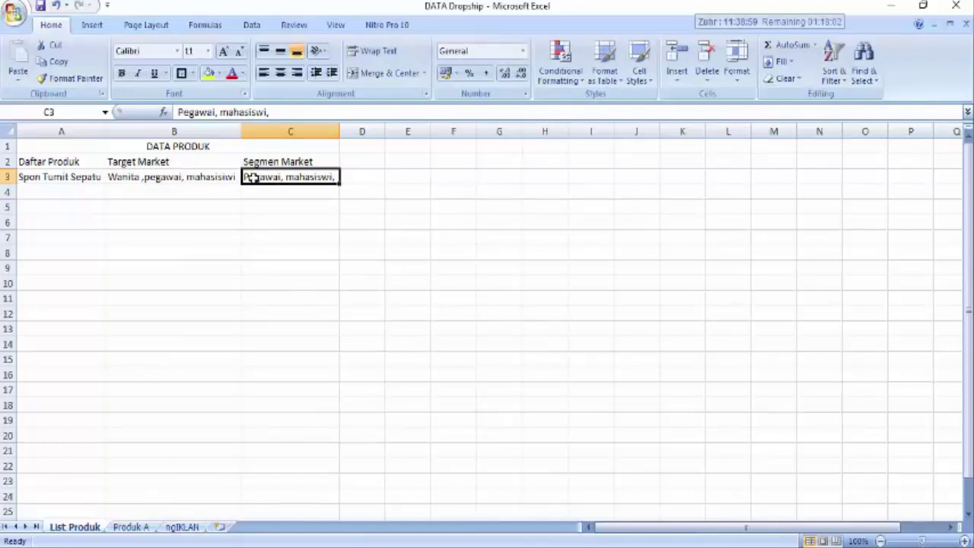
type("masih kuliah, kerja, pesta")
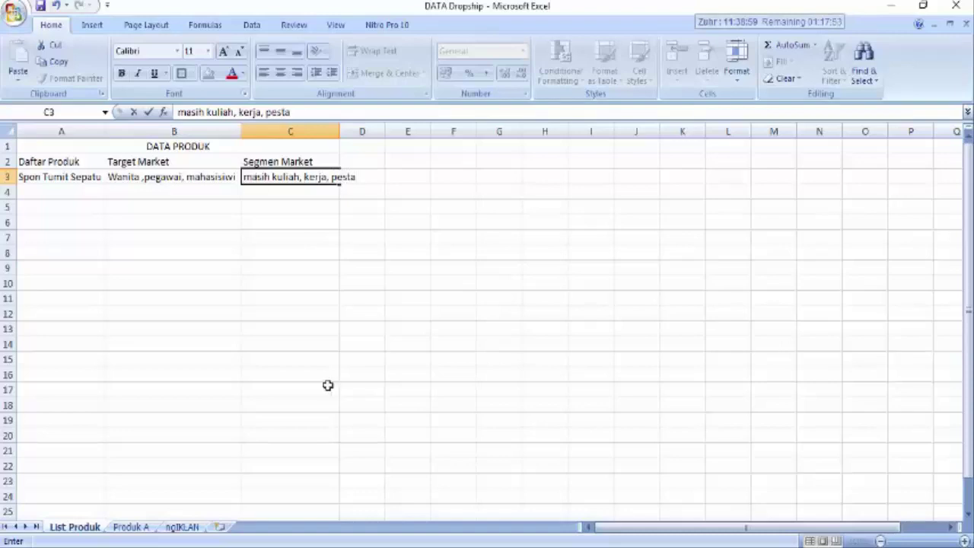
left_click(284, 356)
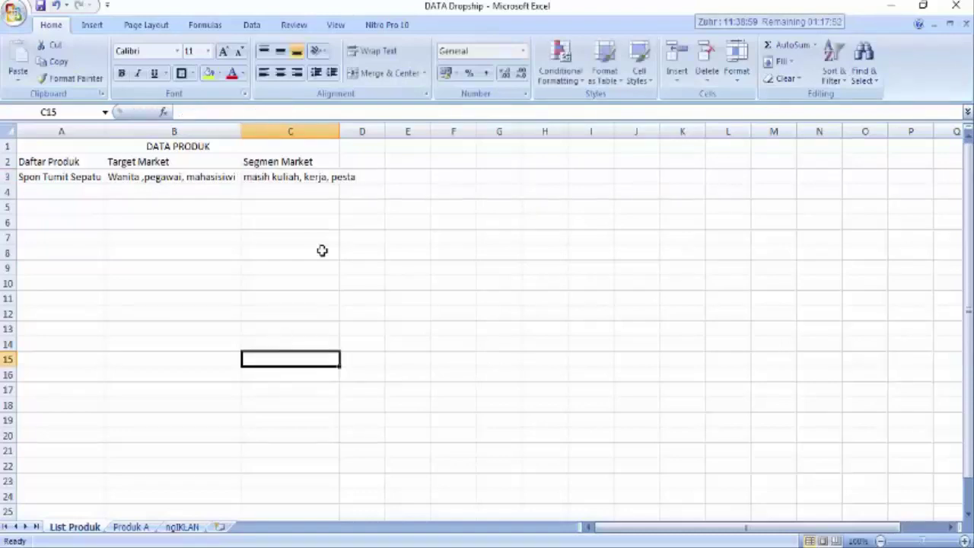
double_click(340, 132)
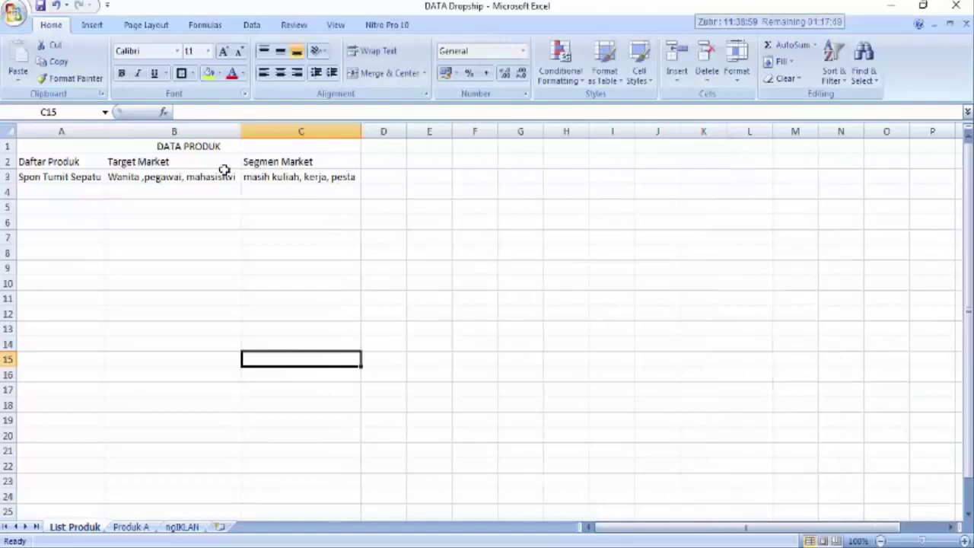
left_click(46, 178)
left_click(102, 206)
left_click(66, 178)
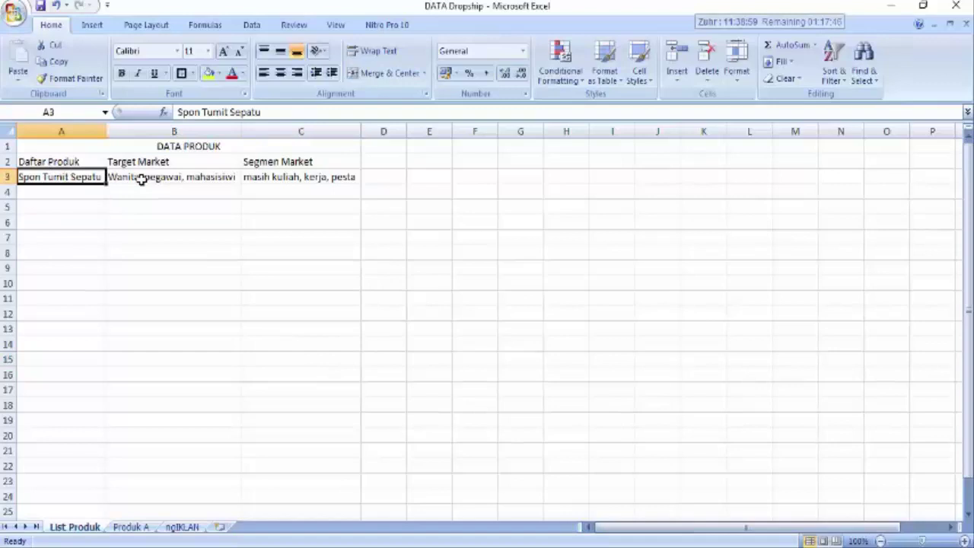
left_click(141, 178)
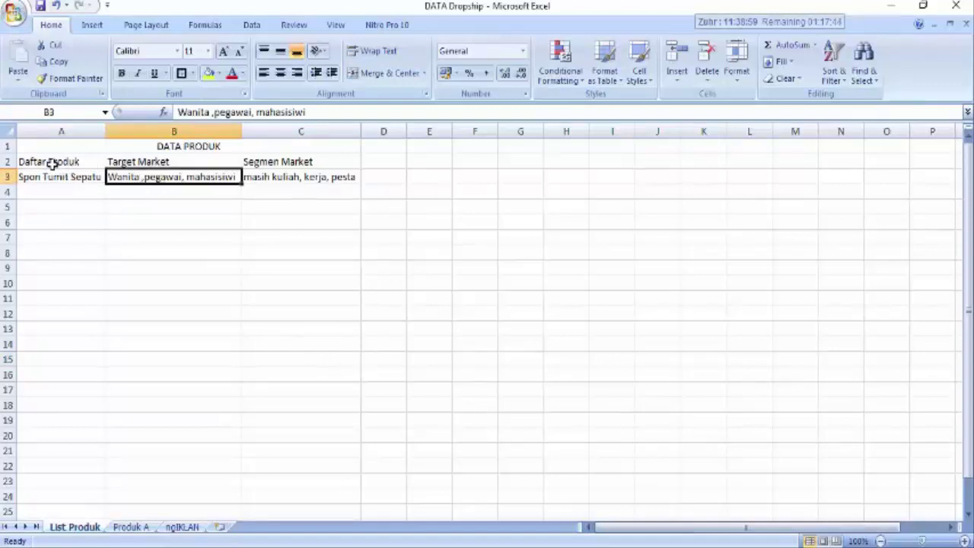
Center the Daftar Produk, Target Market and Segmen Market headings in A2:C2 horizontally and vertically
left_click_drag(76, 160, 301, 161)
left_click(280, 72)
left_click(280, 51)
left_click(283, 210)
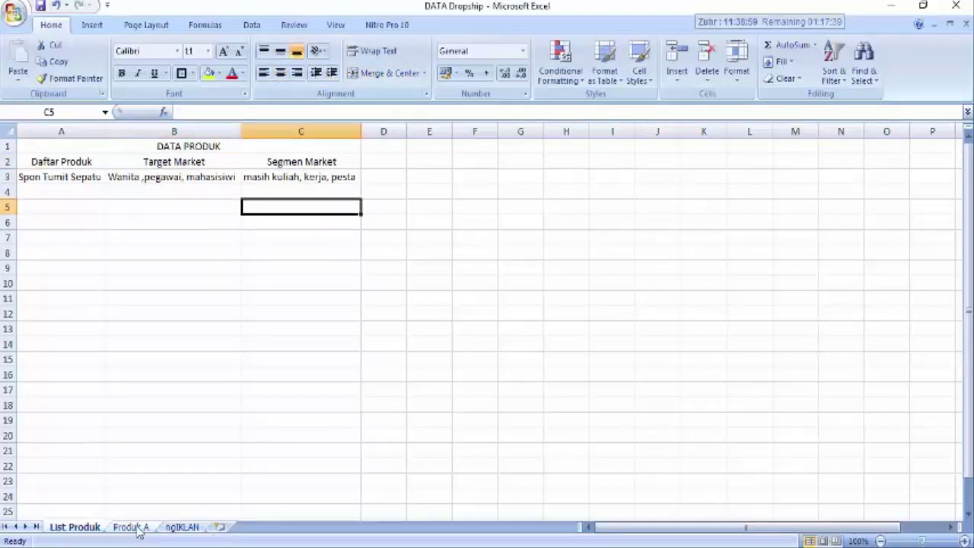
Insert a new column before Daftar Produk and enter the heading "No" in cell A2
left_click(54, 130)
right_click(51, 132)
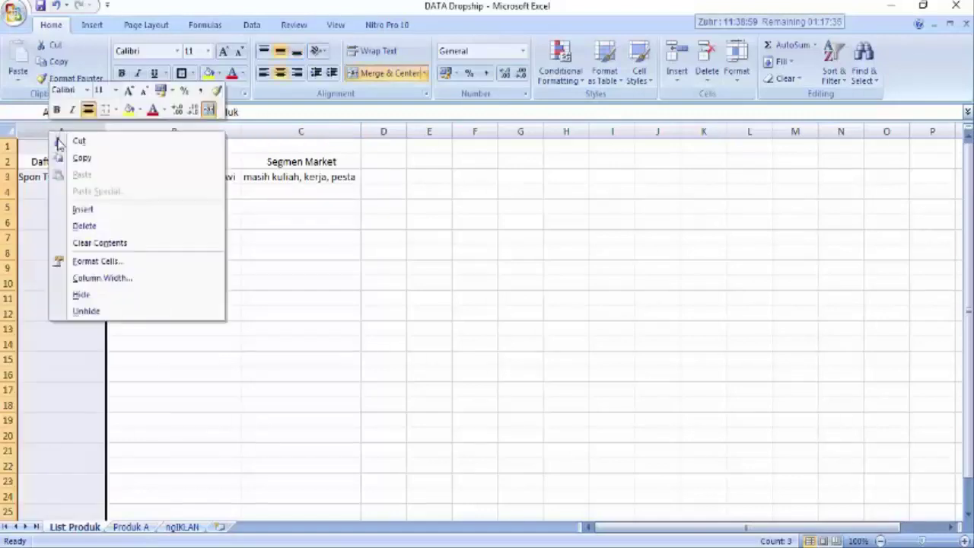
left_click(86, 208)
left_click(40, 162)
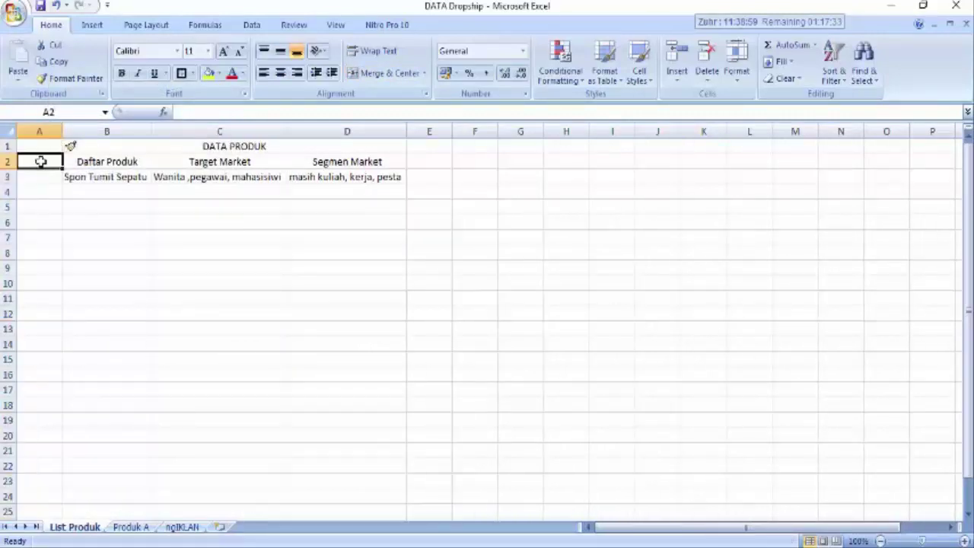
type("No")
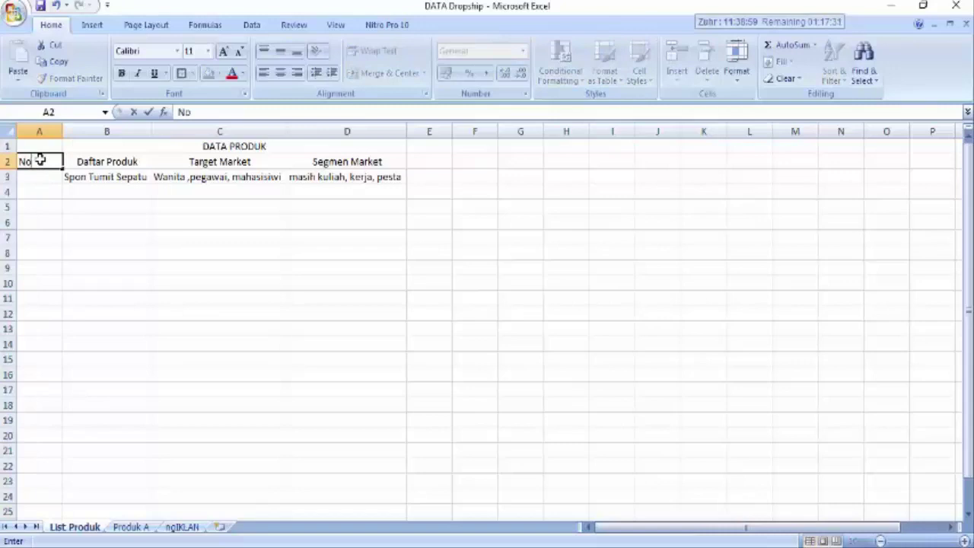
left_click(64, 205)
Try merging cells A2:A3 for the No heading with middle alignment, and split them again
left_click_drag(44, 160, 48, 173)
left_click(384, 73)
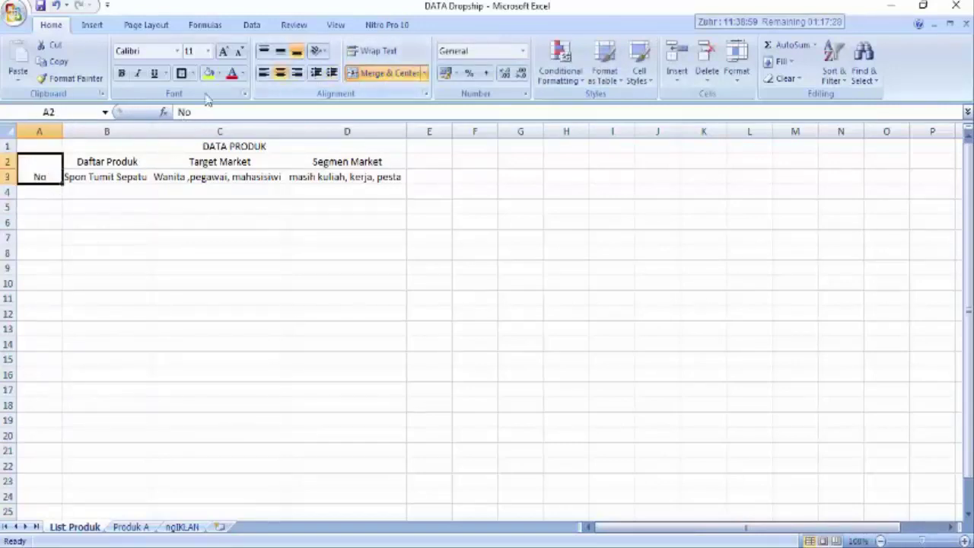
left_click(280, 50)
left_click(171, 204)
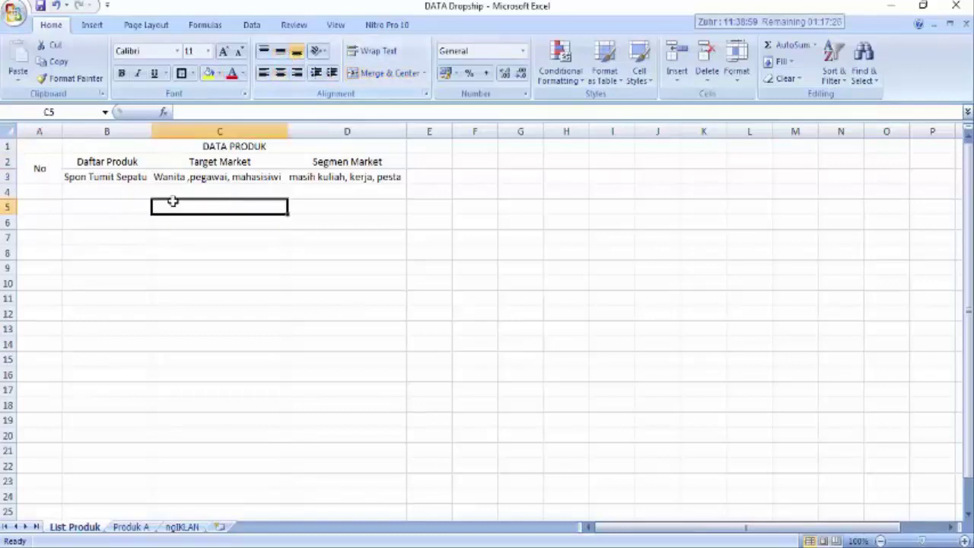
left_click(48, 177)
left_click(354, 73)
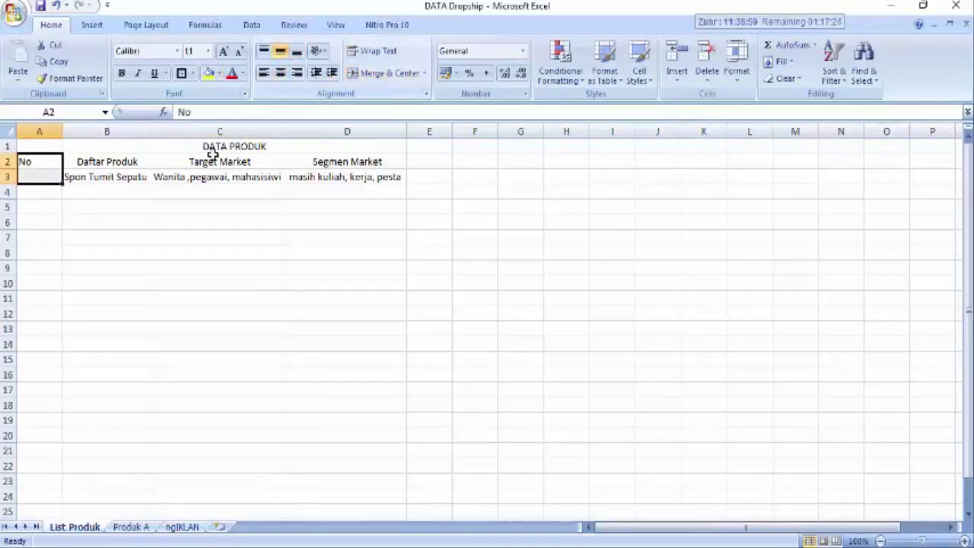
left_click(200, 222)
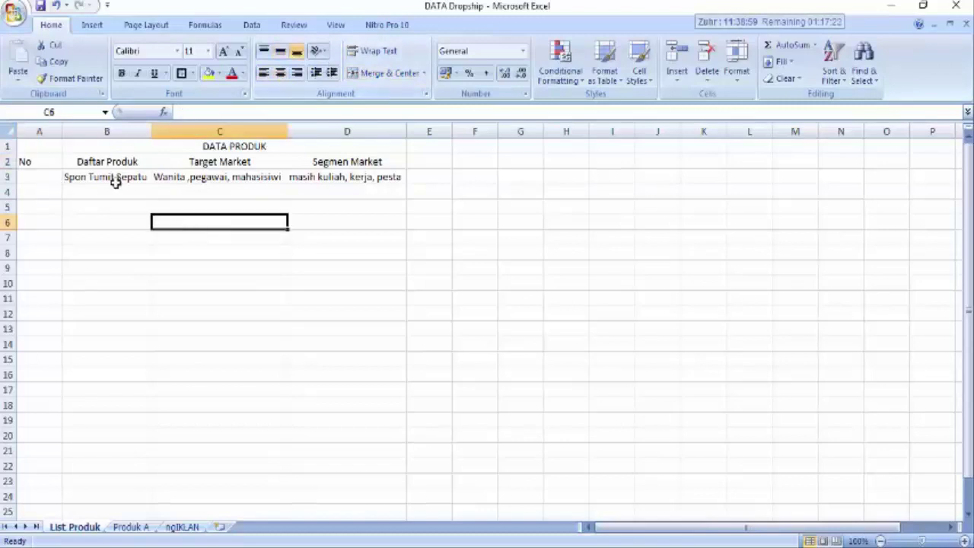
Center the No heading in A2 and number cells A3:A10 from 1 to 8 with a fill series
left_click(55, 167)
left_click(280, 73)
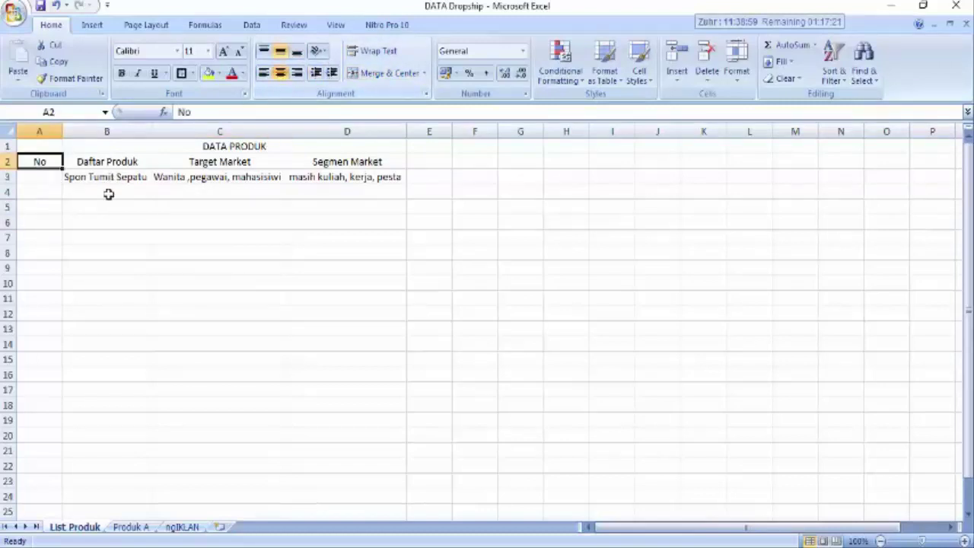
left_click(55, 178)
type("1")
left_click(37, 191)
type("2")
left_click(46, 209)
left_click_drag(52, 179, 72, 289)
left_click(106, 359)
left_click(488, 251)
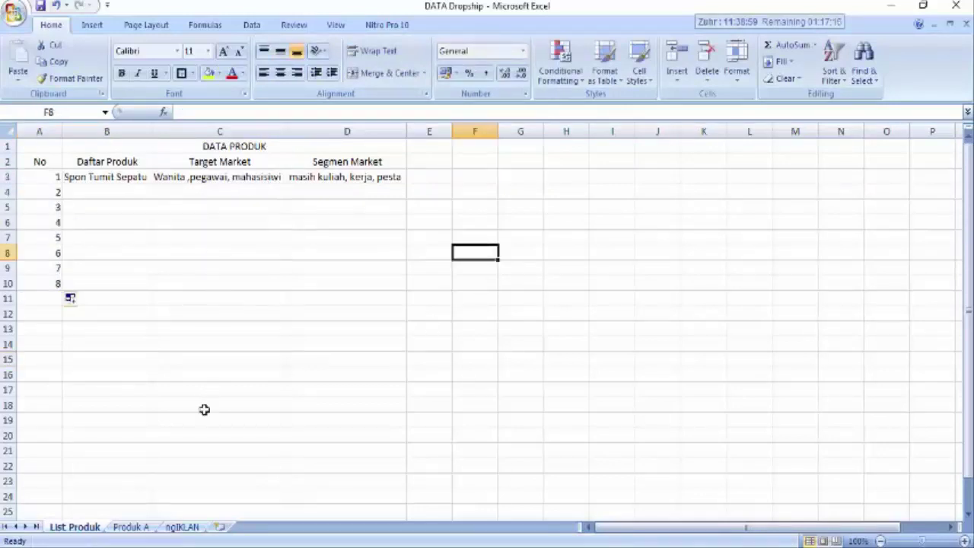
Rename the Produk A sheet as "Spon Tumit"
left_click(142, 528)
left_click(169, 357)
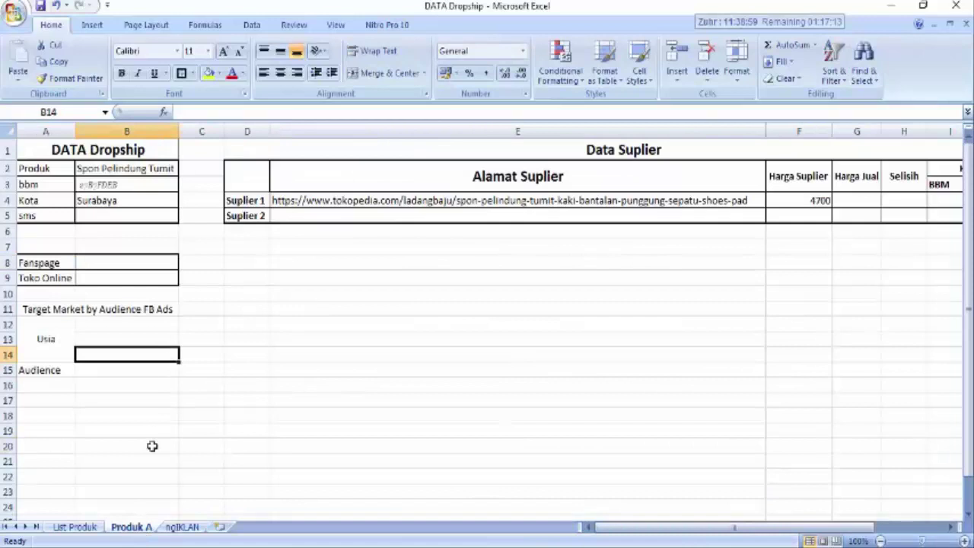
double_click(148, 532)
type("S")
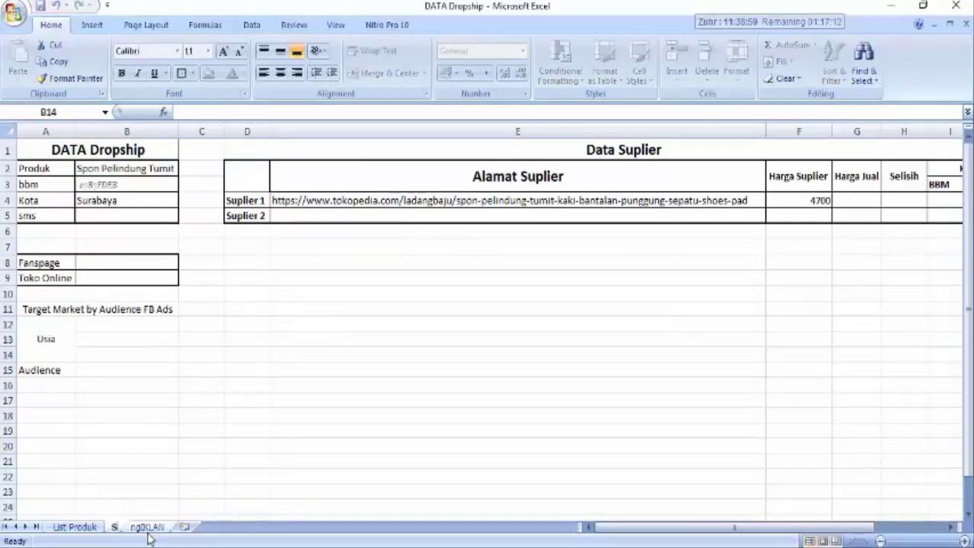
type("pon Tumit")
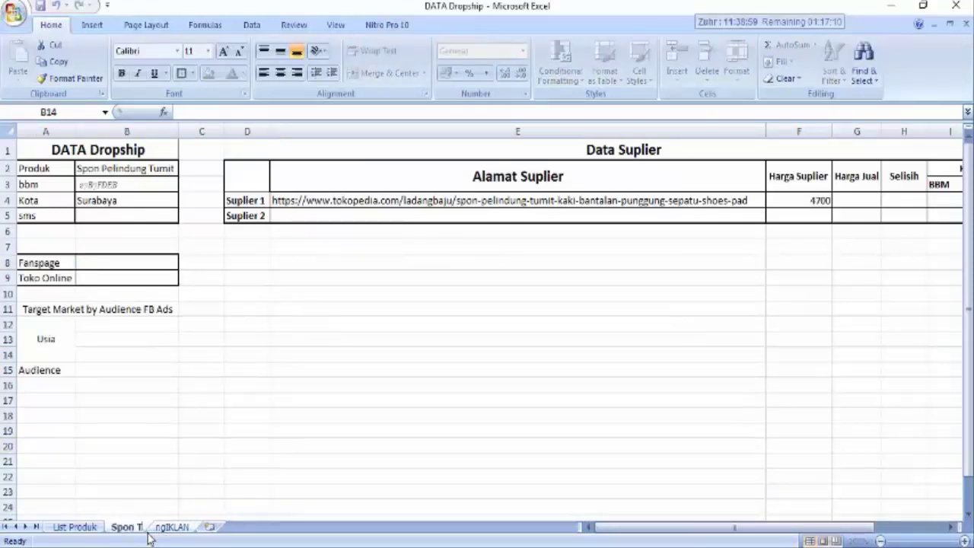
left_click(196, 465)
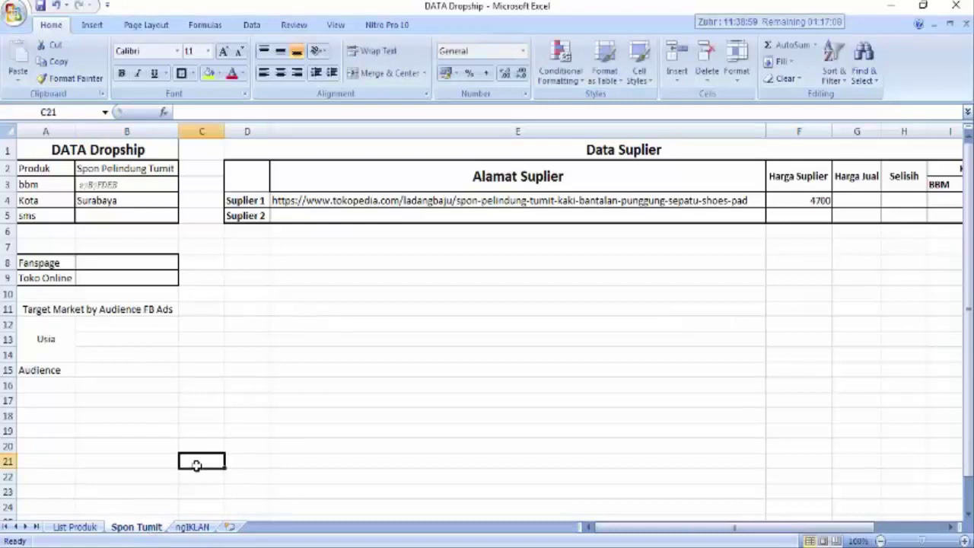
left_click(306, 365)
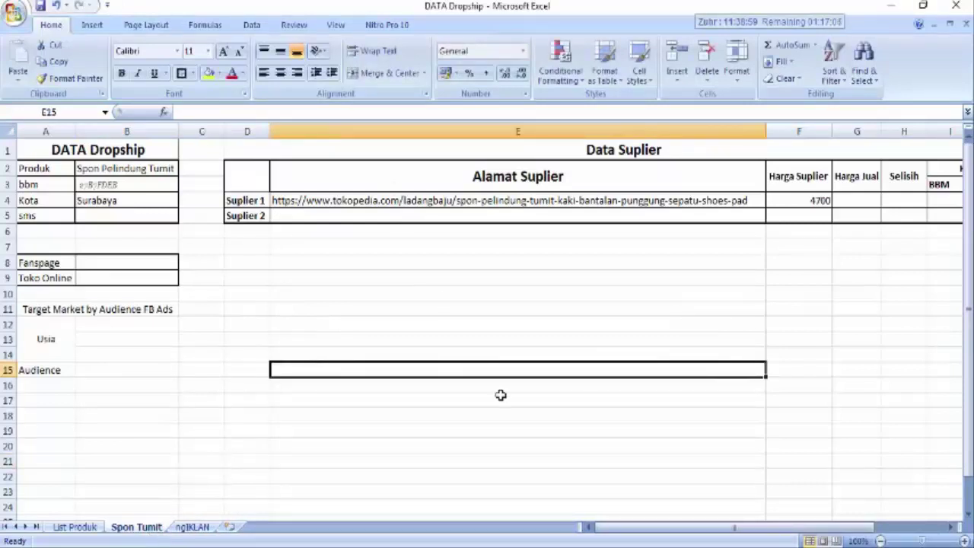
Examine the Data Suplier table's address, price, margin and contact columns for Suplier 1
left_click_drag(609, 526, 722, 530)
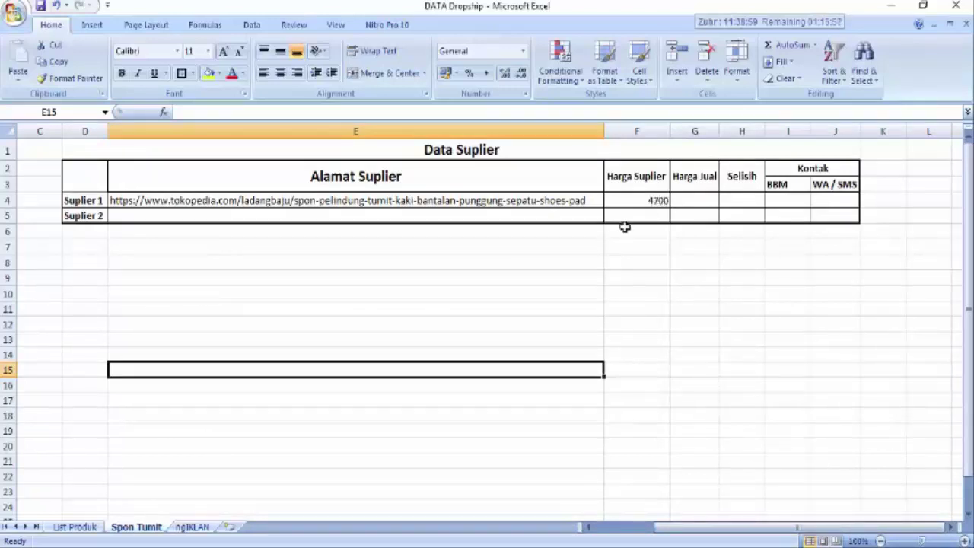
left_click(635, 200)
left_click(550, 199)
left_click(636, 200)
left_click(680, 198)
left_click(727, 196)
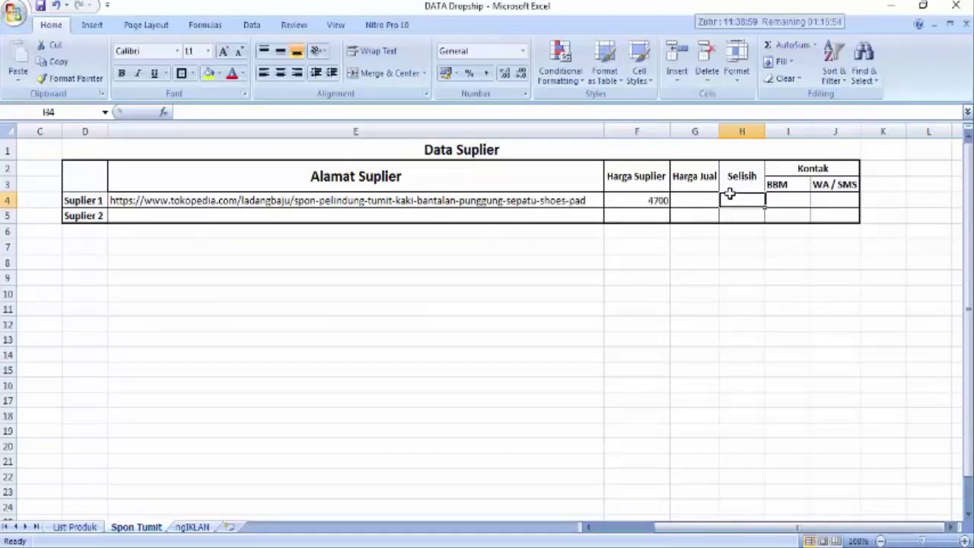
left_click(786, 186)
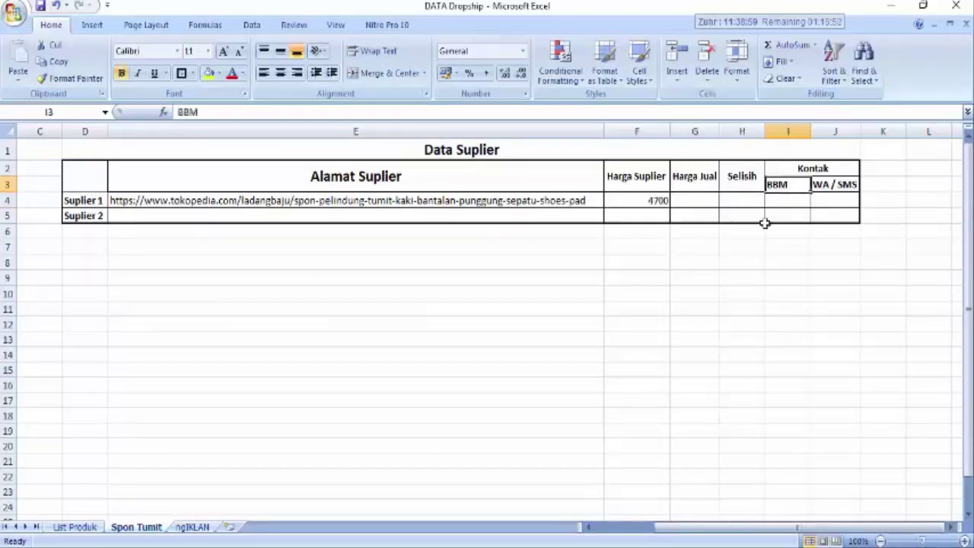
left_click(782, 202)
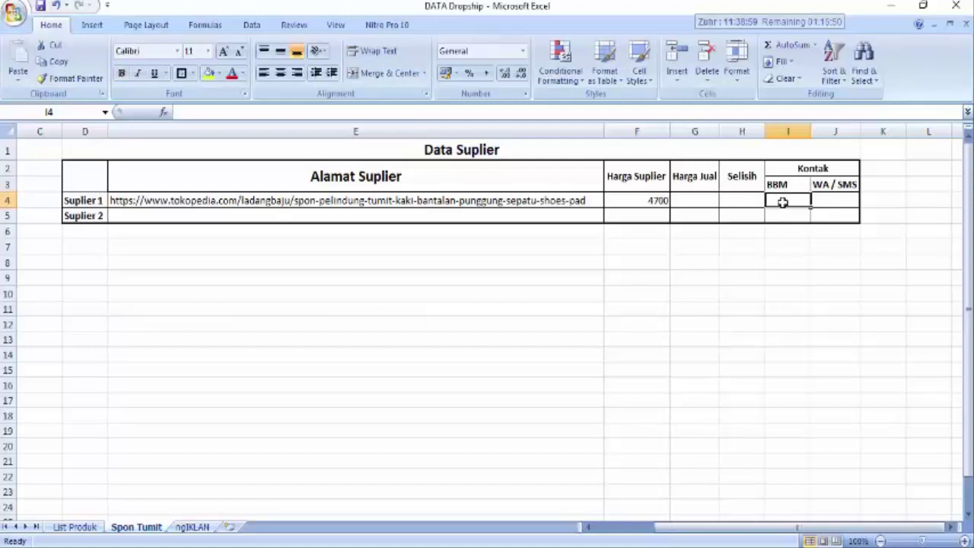
left_click_drag(689, 527, 669, 526)
left_click_drag(731, 531, 704, 528)
Remove the Kontak section with its BBM and WA / SMS columns from the Data Suplier table by moving blank cells over it
left_click_drag(882, 155, 795, 226)
left_click(799, 248)
left_click(791, 149)
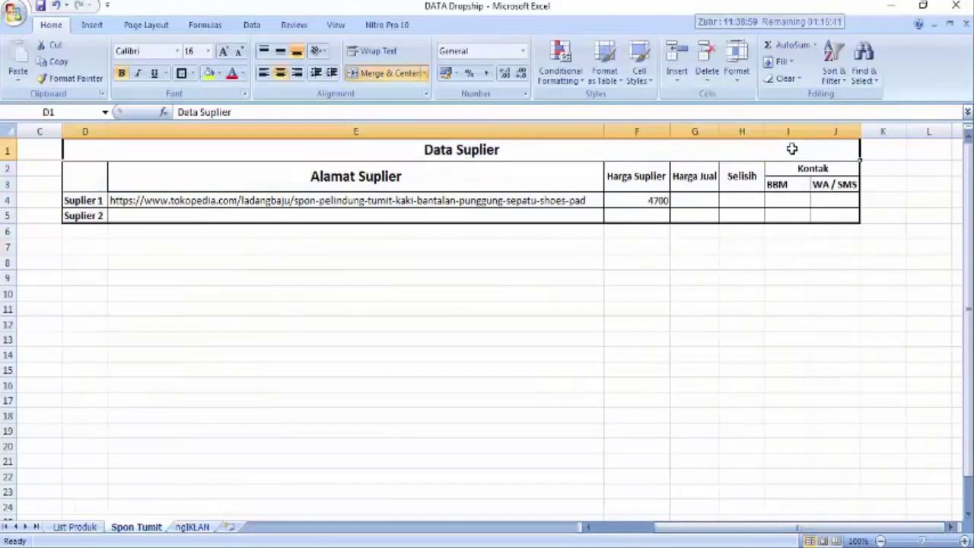
left_click(783, 169)
left_click_drag(891, 167, 956, 213)
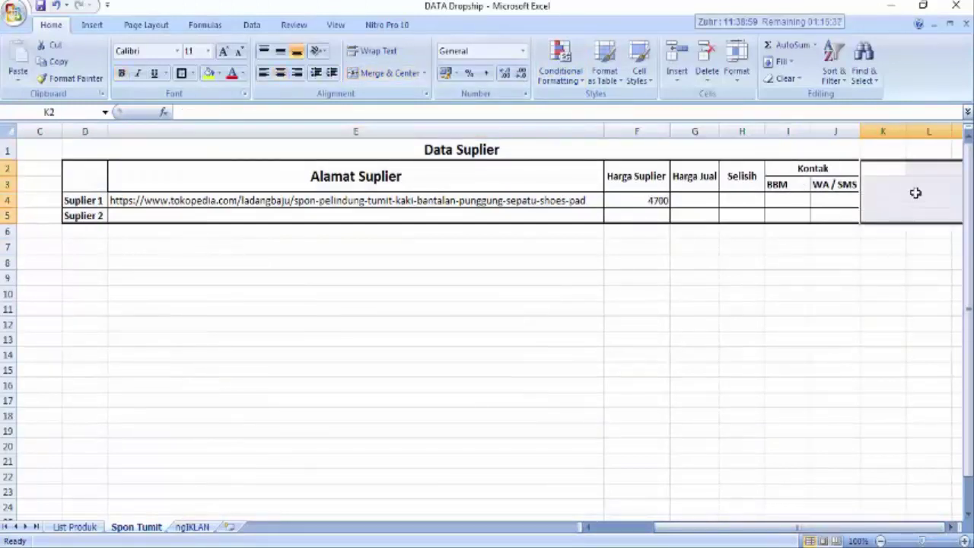
left_click_drag(862, 192, 765, 196)
left_click(472, 323)
left_click(548, 370)
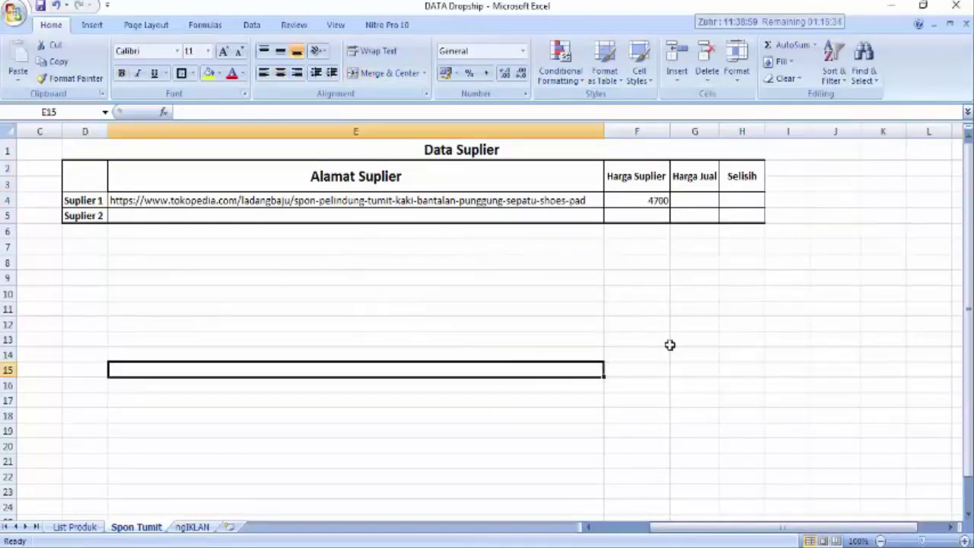
Review Suplier 1's price and address cells and the product, BBM and city entries of the DATA Dropship table
left_click(732, 201)
left_click(698, 197)
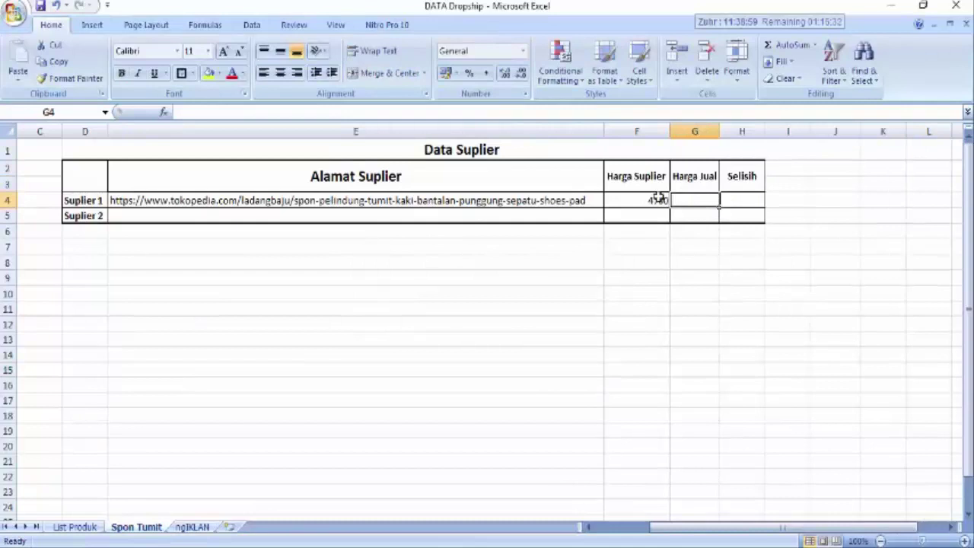
left_click(677, 244)
left_click(687, 196)
left_click_drag(688, 527, 636, 527)
left_click(697, 293)
left_click(283, 264)
left_click(323, 200)
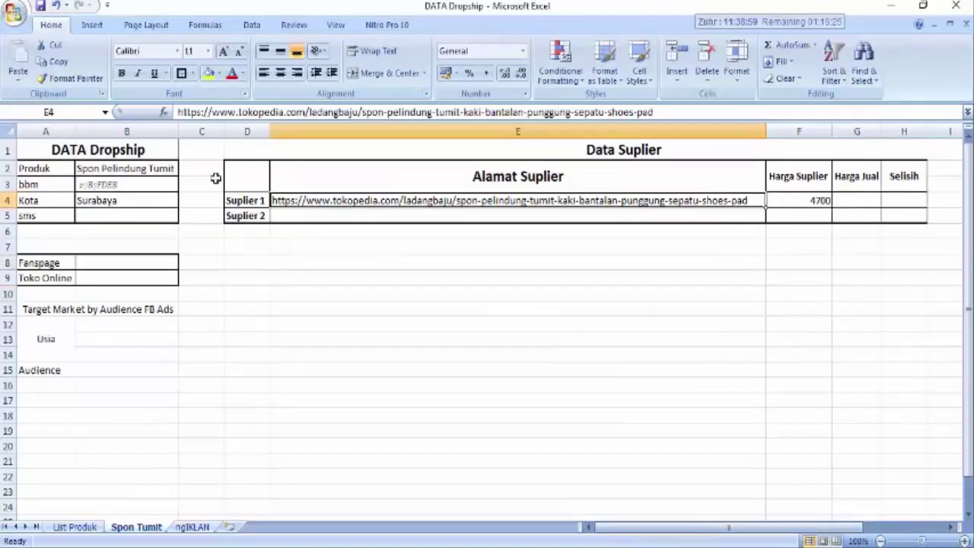
left_click(107, 168)
left_click(109, 183)
left_click(113, 200)
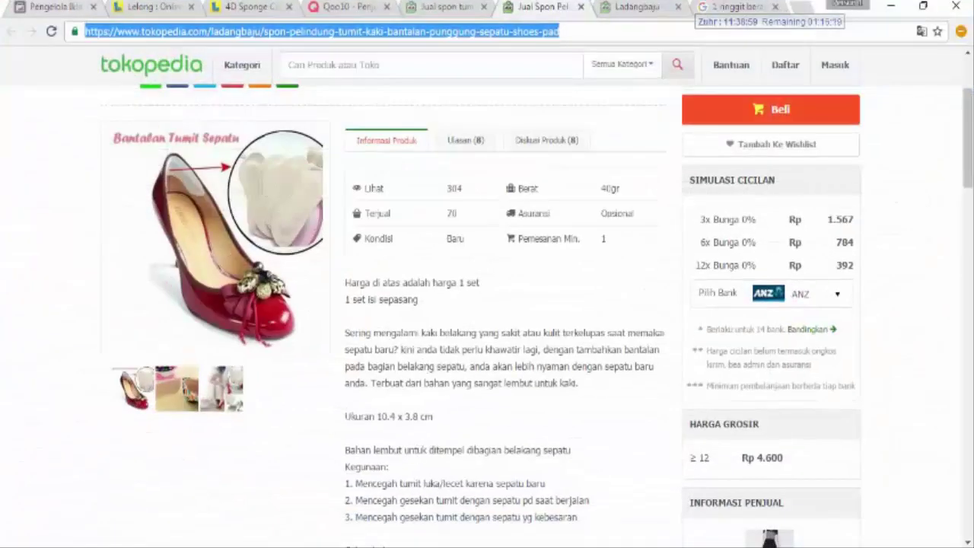
Switch to File Explorer and create a folder named "GAmbar" inside the SPON Tumit folder
key("alt+Tab")
key("alt+Tab")
key("alt+Tab")
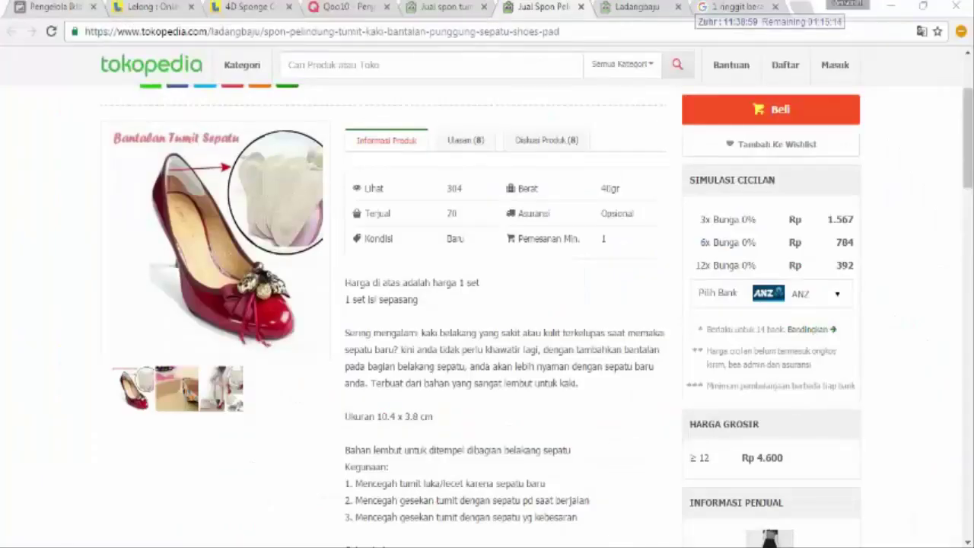
key("alt+Tab")
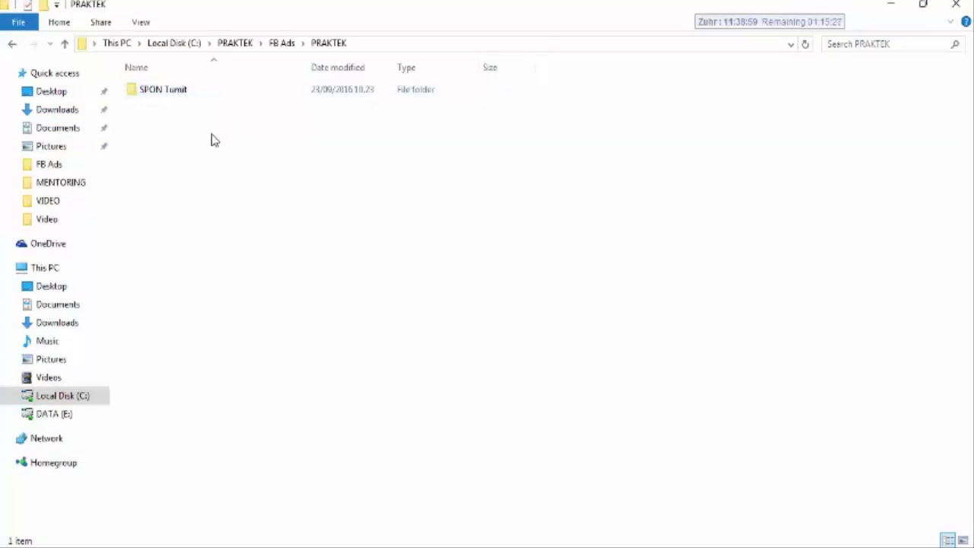
double_click(162, 96)
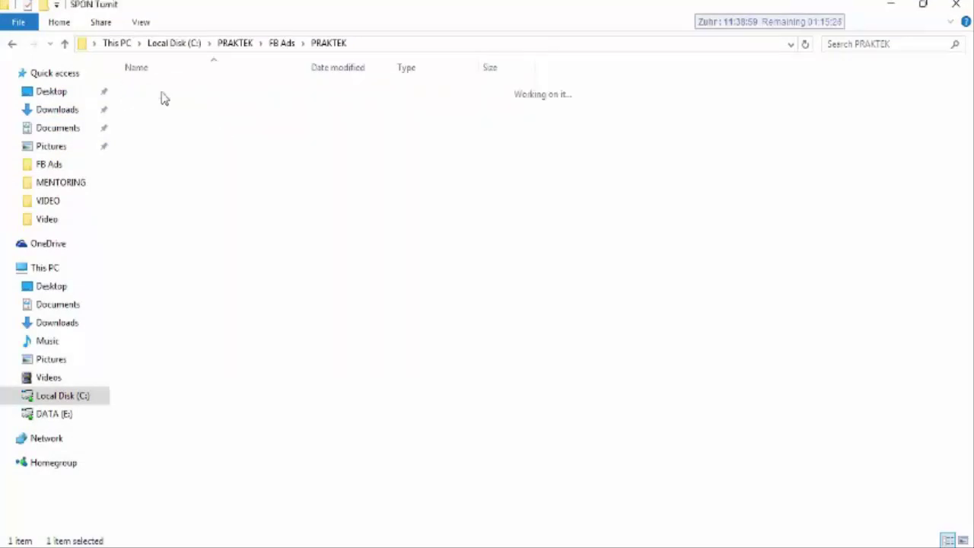
right_click(244, 200)
mouse_move(386, 382)
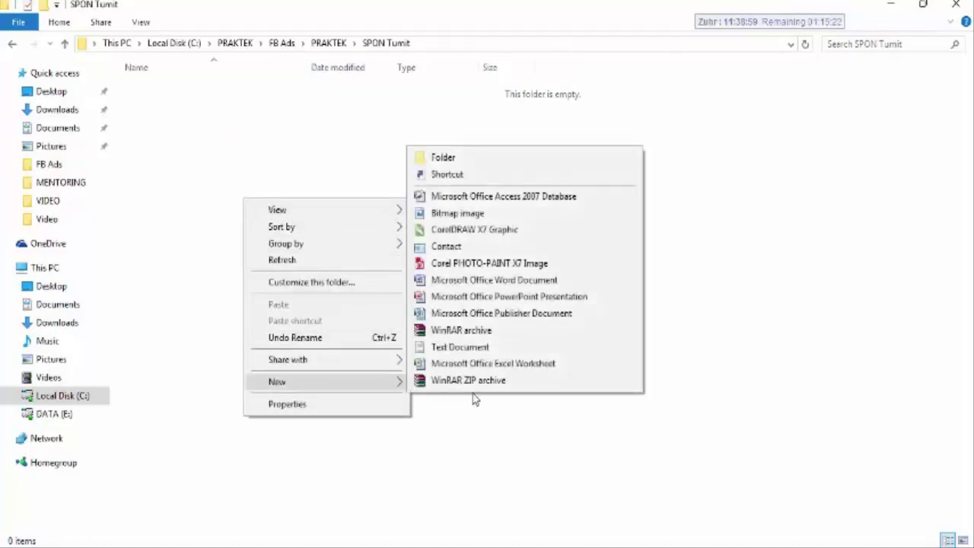
left_click(441, 157)
type("GAmb")
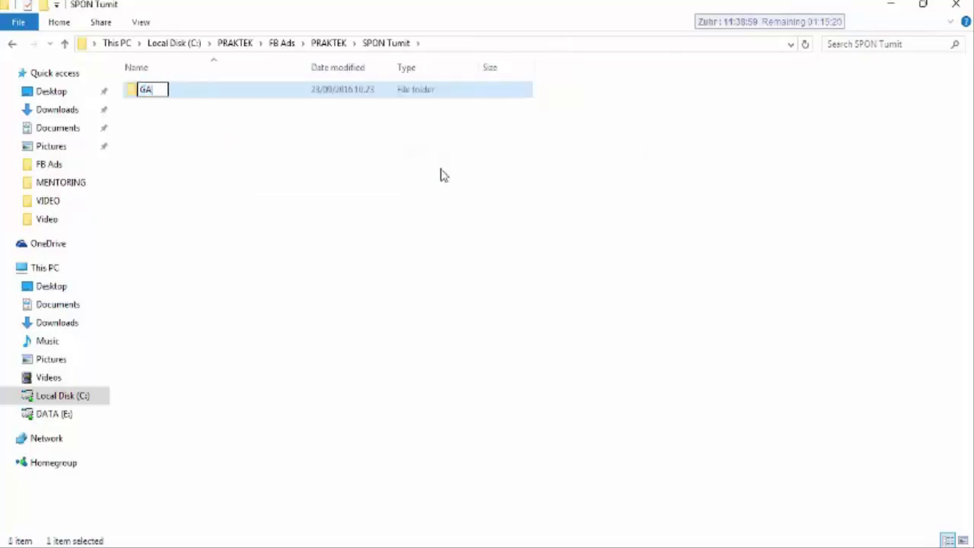
key("Return")
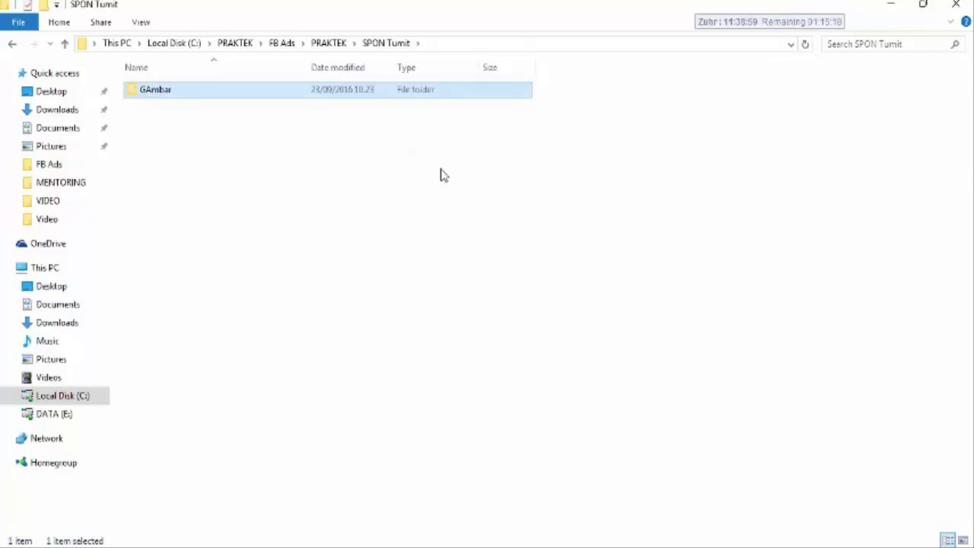
Create a second folder named "Penawaran" inside the SPON Tumit folder
right_click(392, 261)
mouse_move(548, 449)
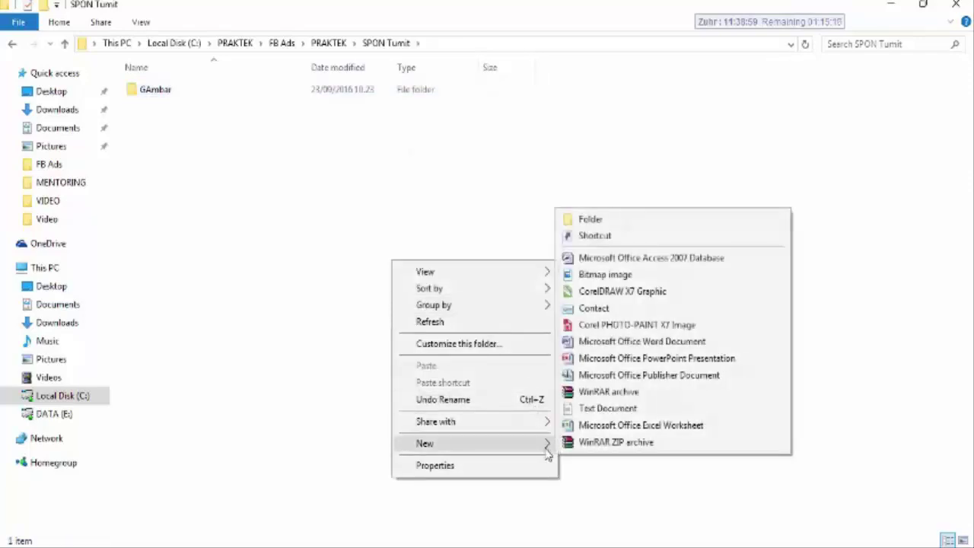
left_click(620, 221)
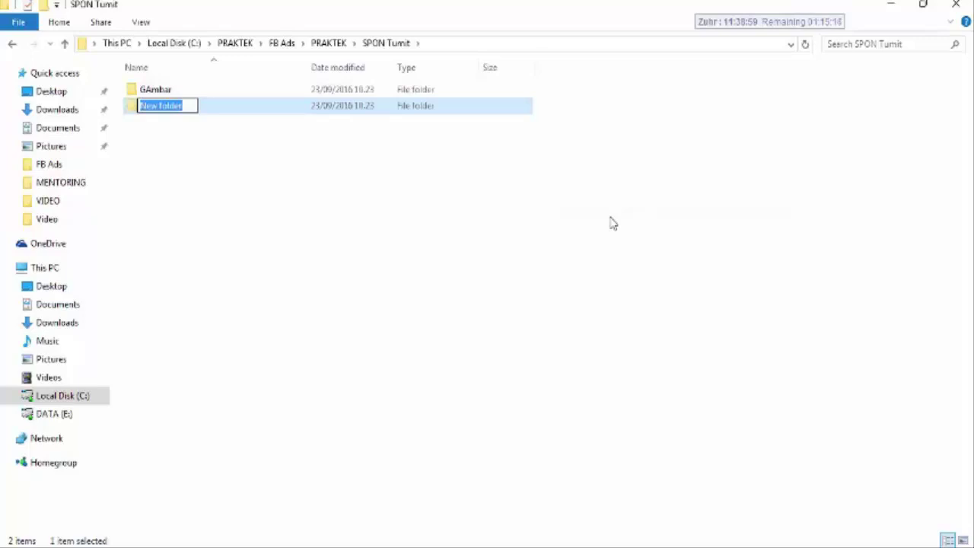
type("A")
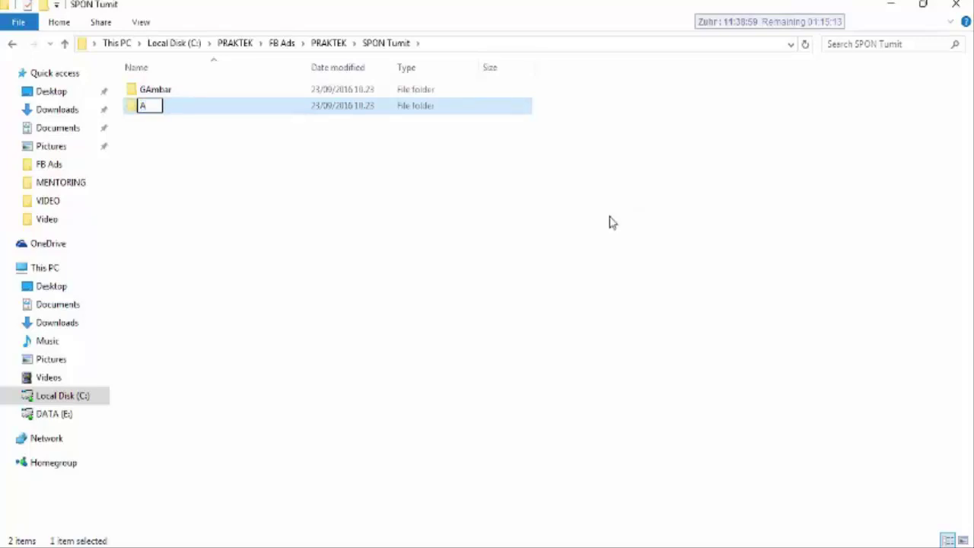
type("enawaran")
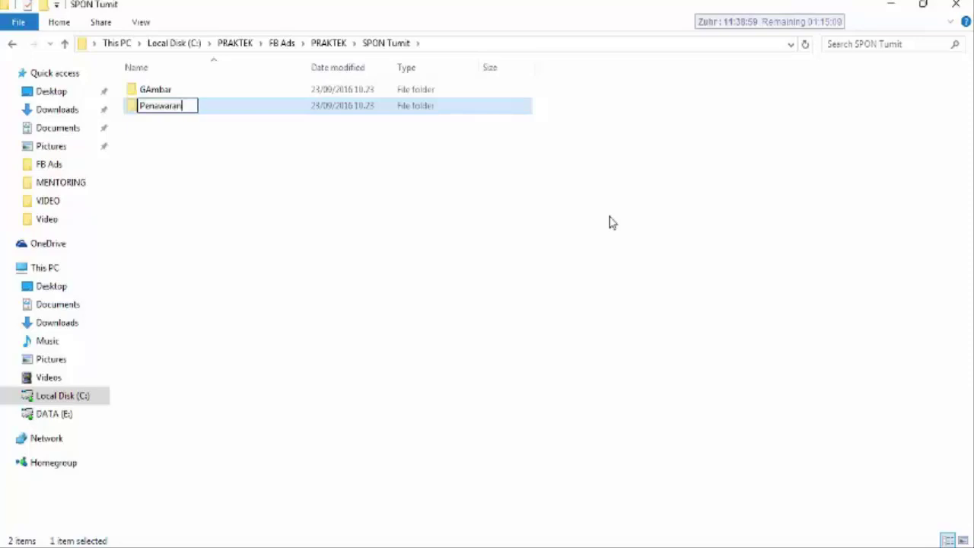
left_click(362, 247)
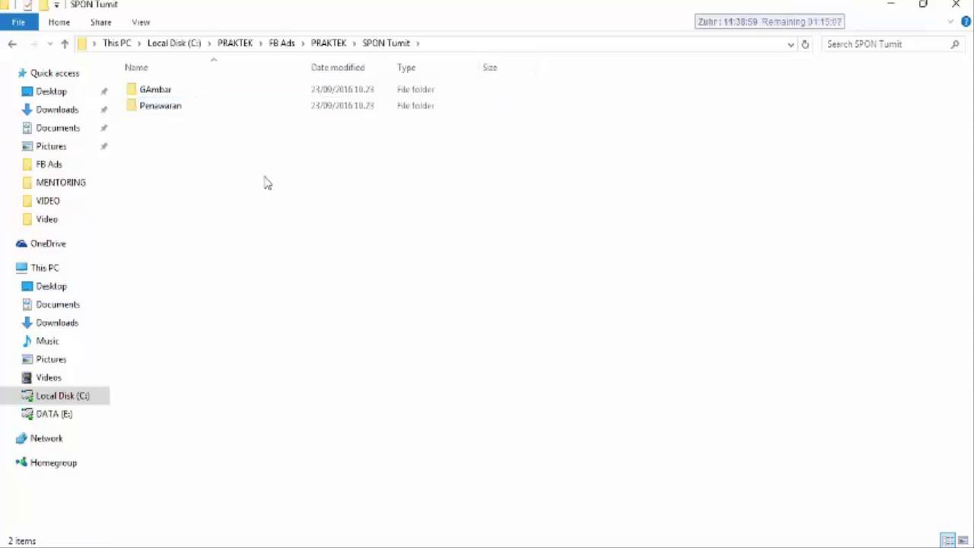
Create a third folder named "DATA" inside the SPON Tumit folder
left_click(161, 111)
left_click(148, 94)
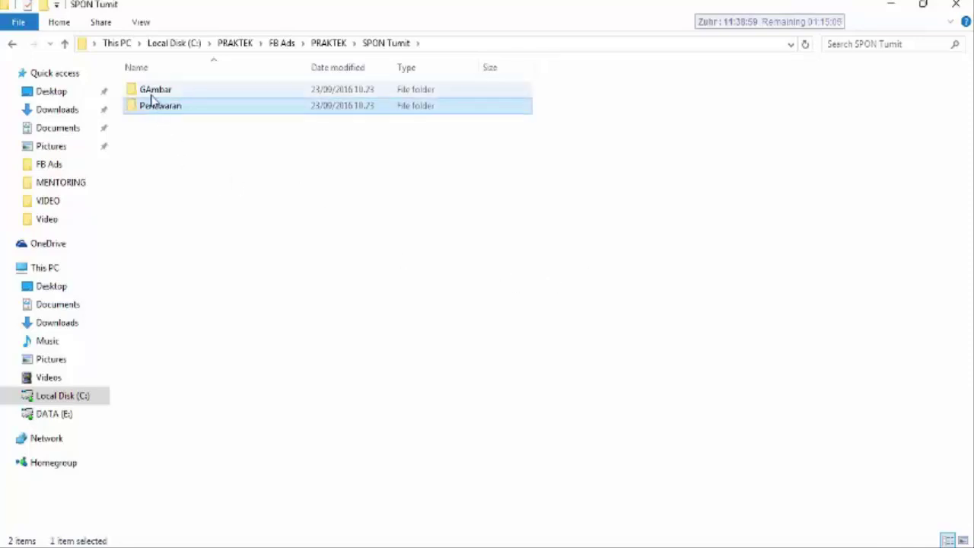
right_click(166, 138)
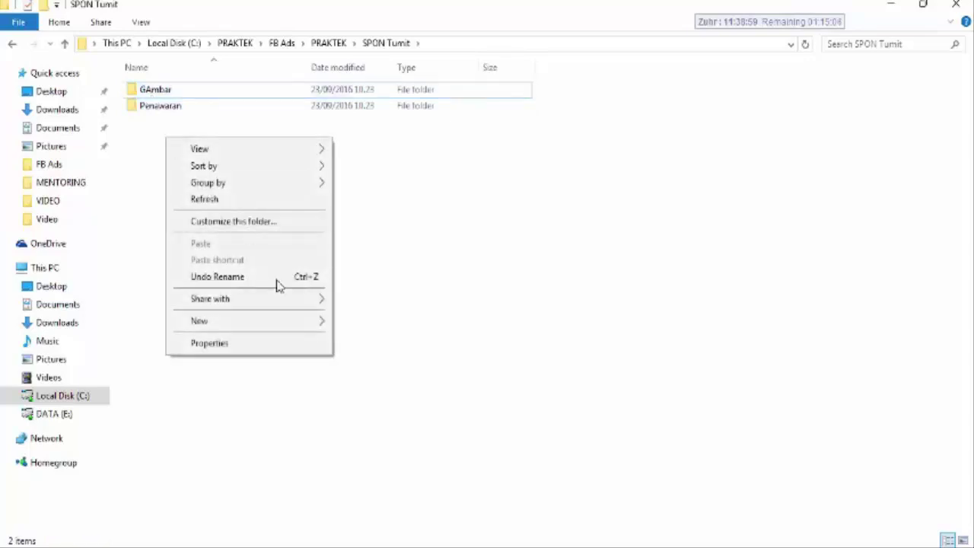
mouse_move(297, 326)
left_click(364, 320)
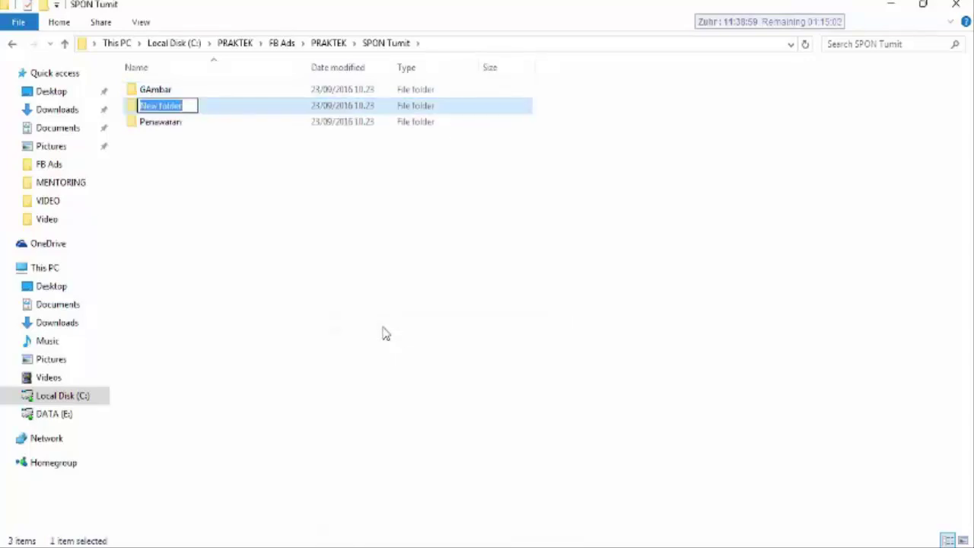
type("DATA")
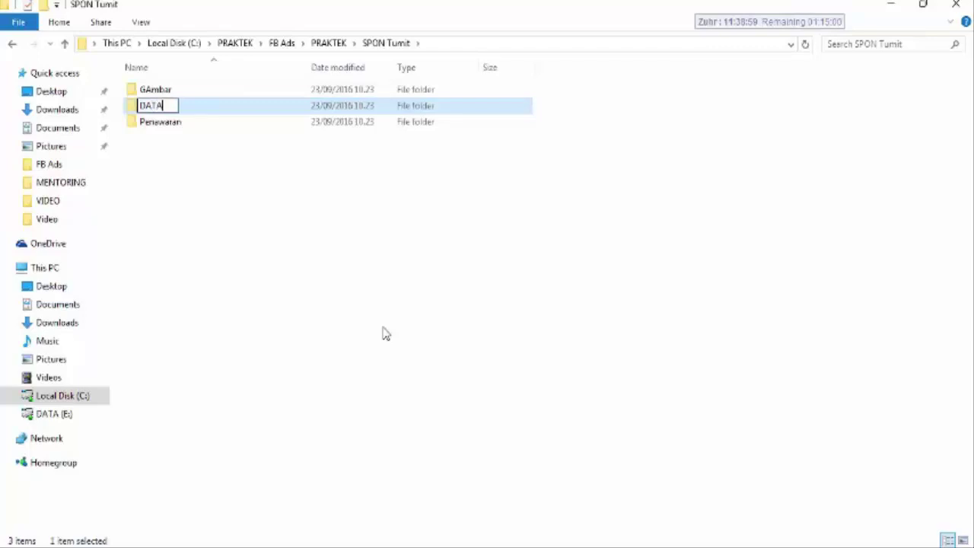
left_click(386, 333)
Add two new folders with default names beside SPON Tumit in the PRAKTEK folder, and reopen SPON Tumit
key("alt+Tab")
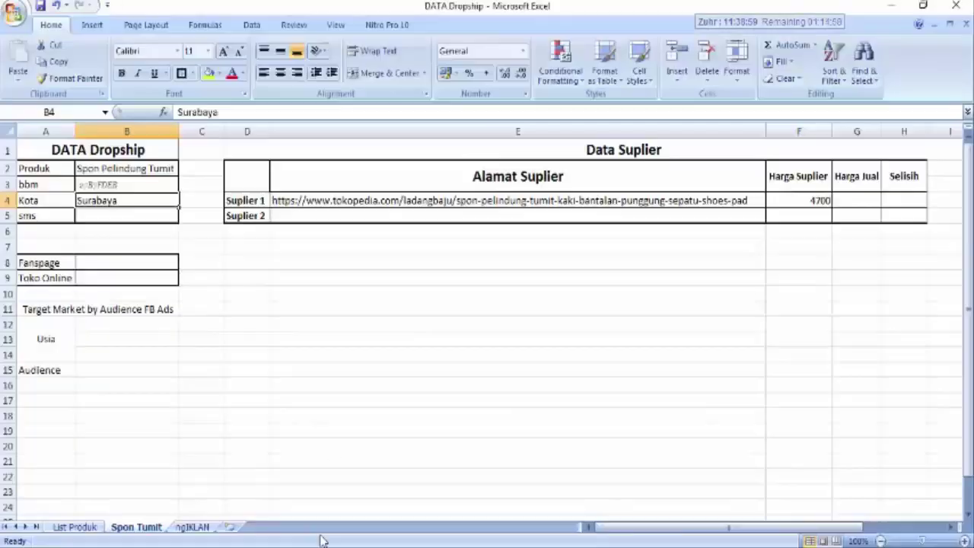
left_click(321, 388)
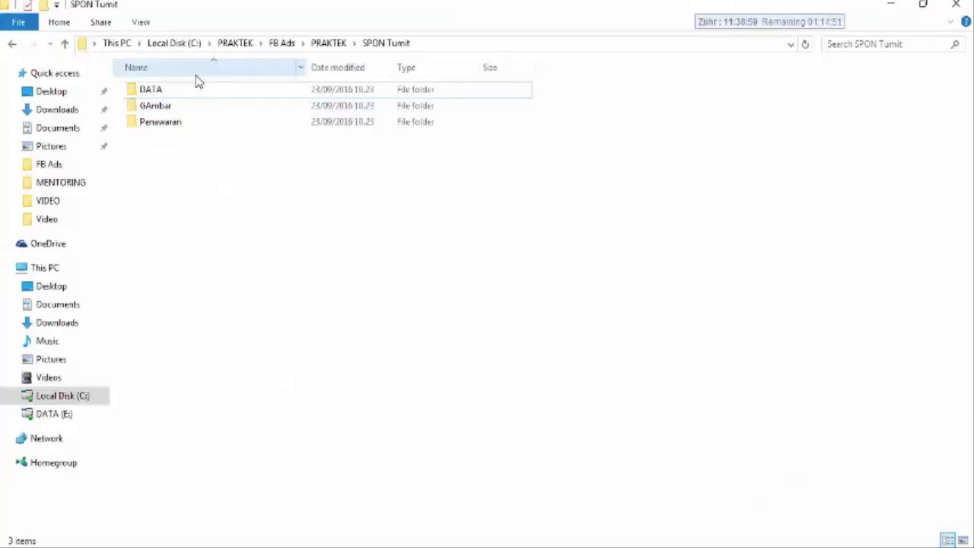
left_click(329, 48)
left_click(220, 127)
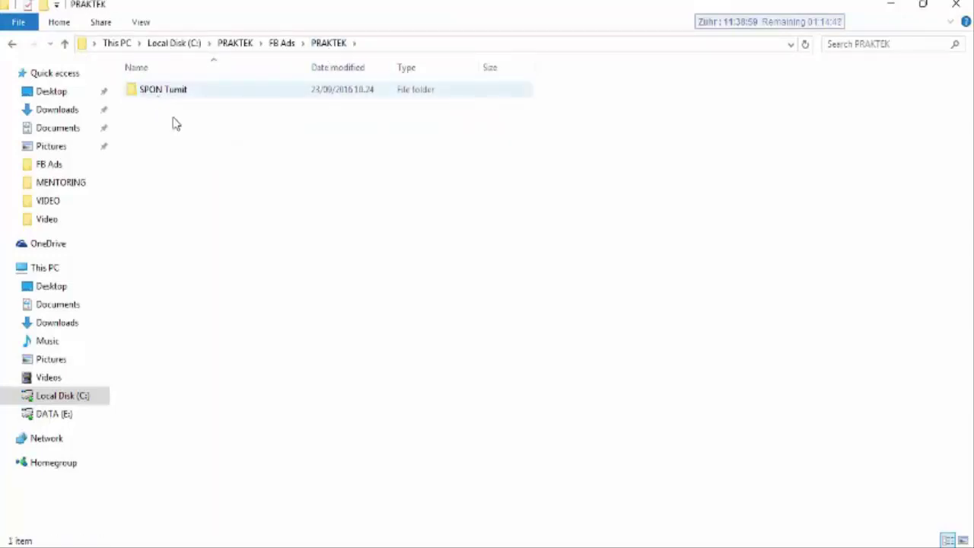
right_click(194, 151)
mouse_move(344, 330)
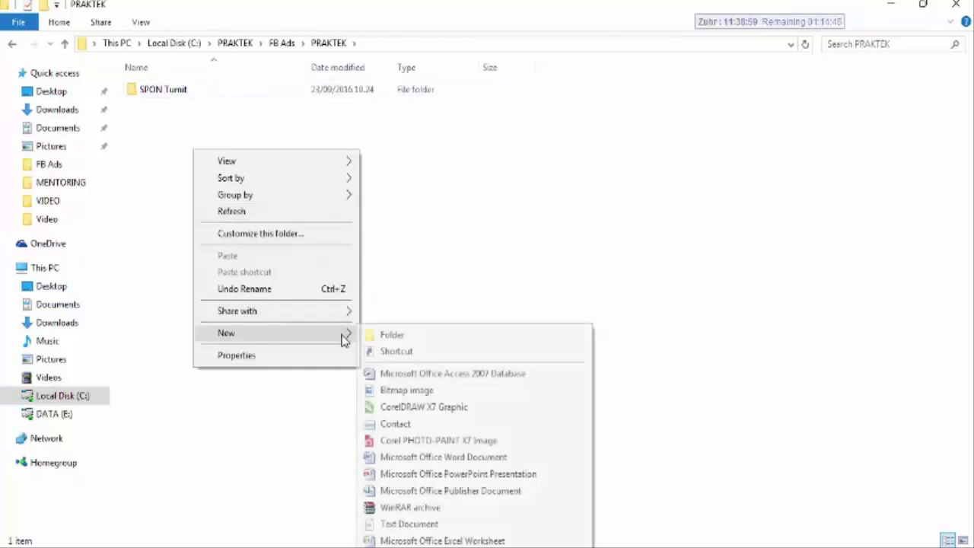
left_click(385, 335)
left_click(222, 178)
left_click(169, 92)
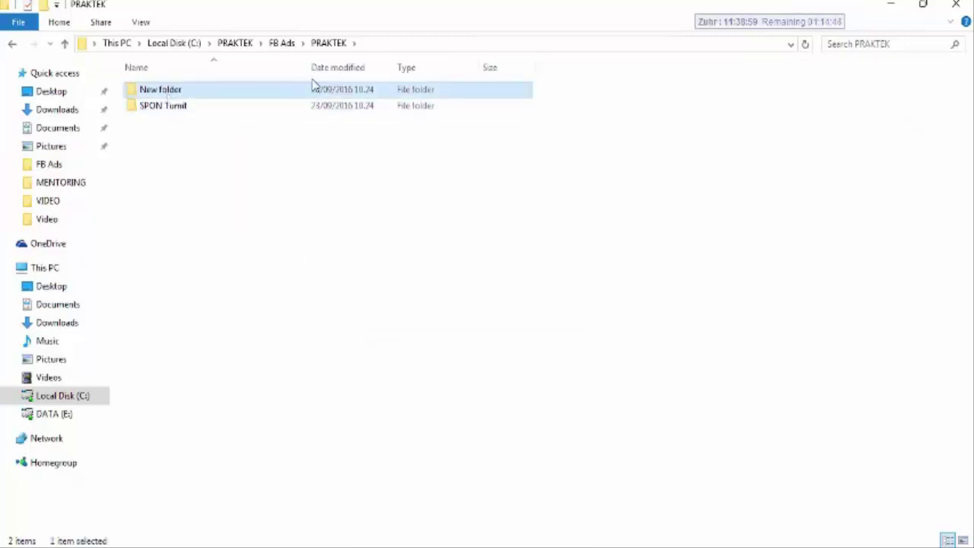
right_click(208, 165)
mouse_move(322, 357)
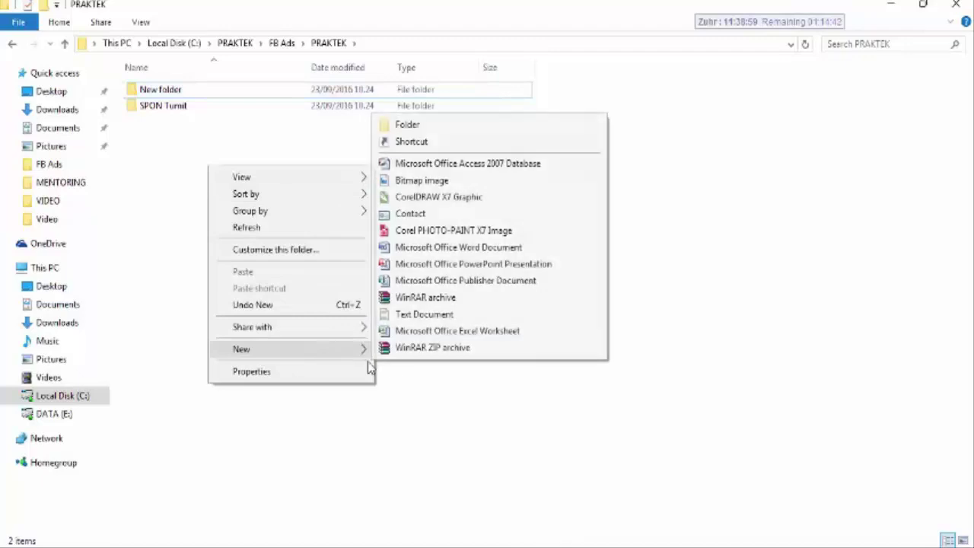
left_click(397, 124)
left_click(216, 239)
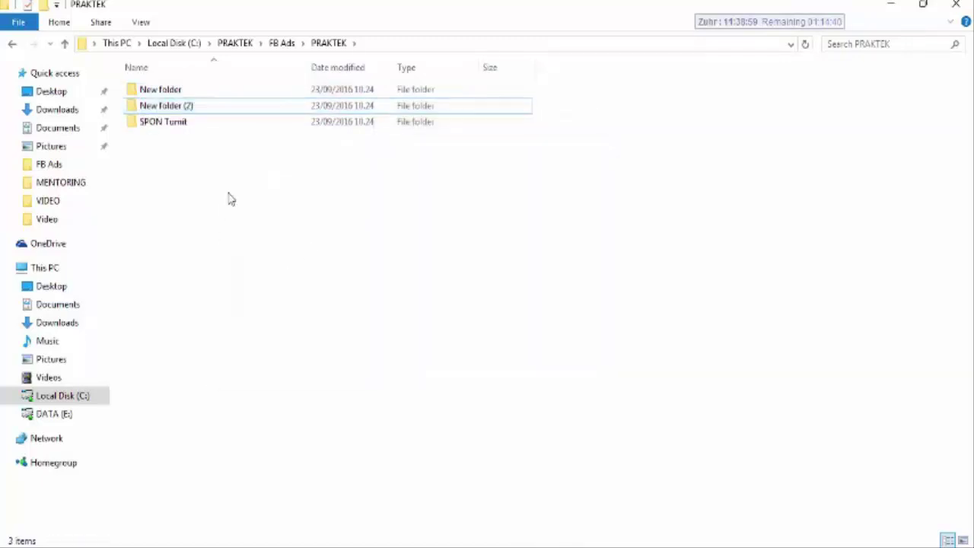
double_click(168, 124)
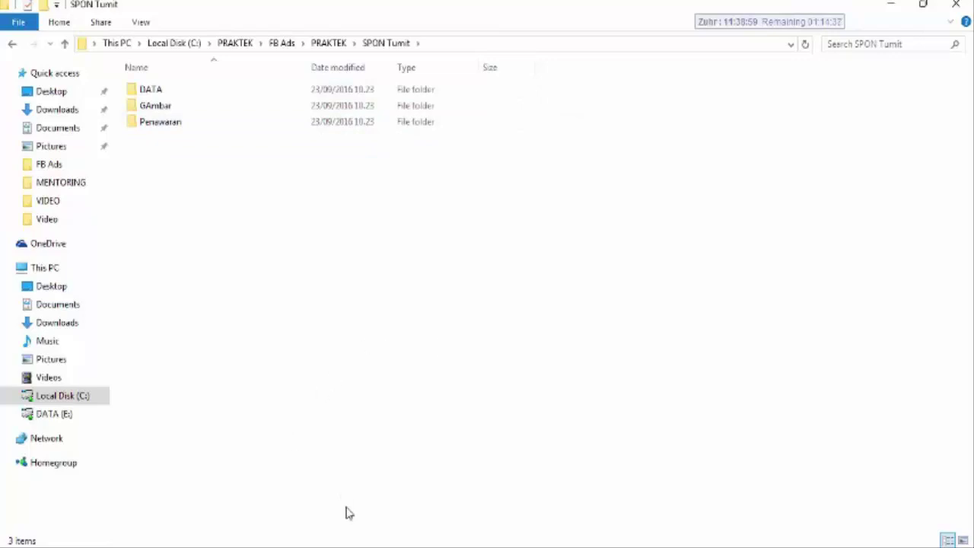
Switch to the DATA Dropship workbook in Excel and examine the Target Market by Audience FB Ads section with its Usia and Audience rows
key("alt+Tab")
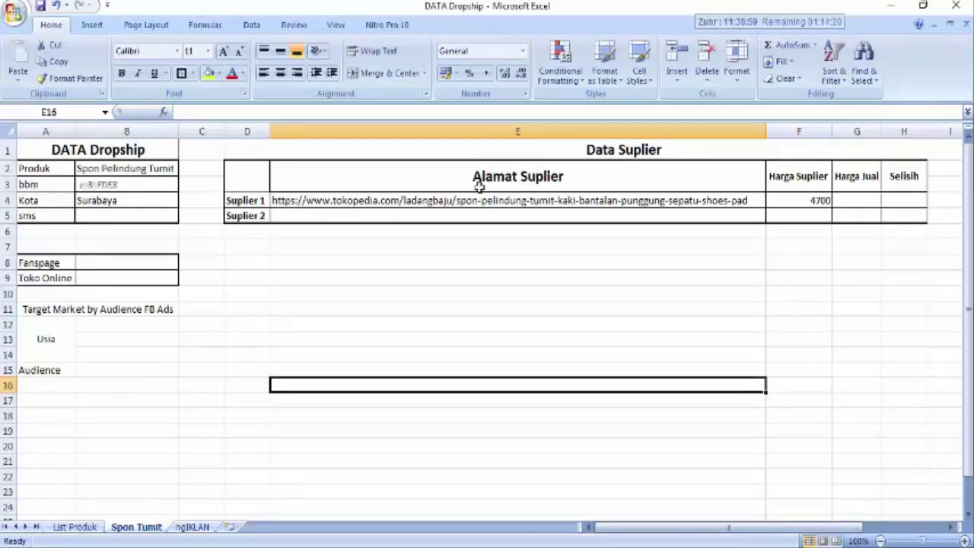
left_click(397, 297)
left_click_drag(106, 401, 646, 404)
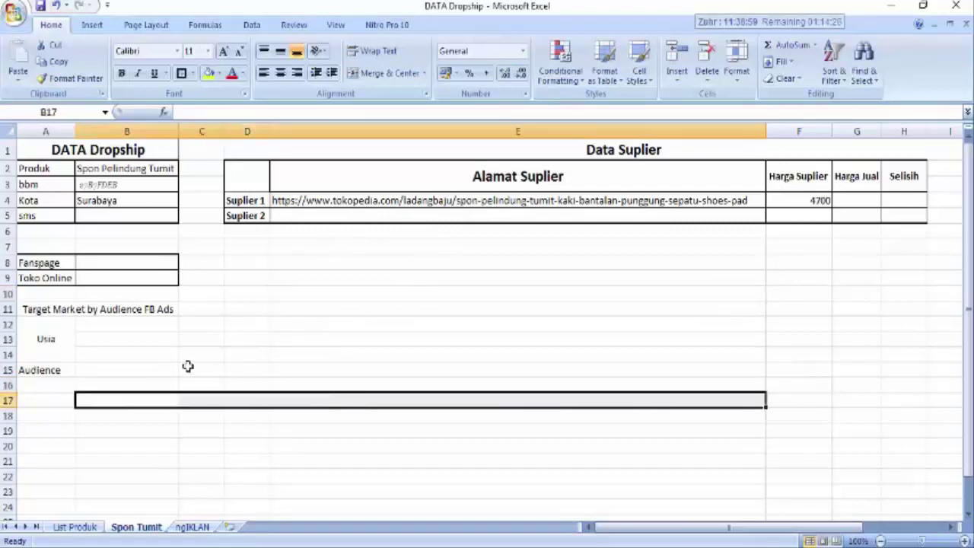
left_click(188, 368)
left_click_drag(30, 312, 174, 488)
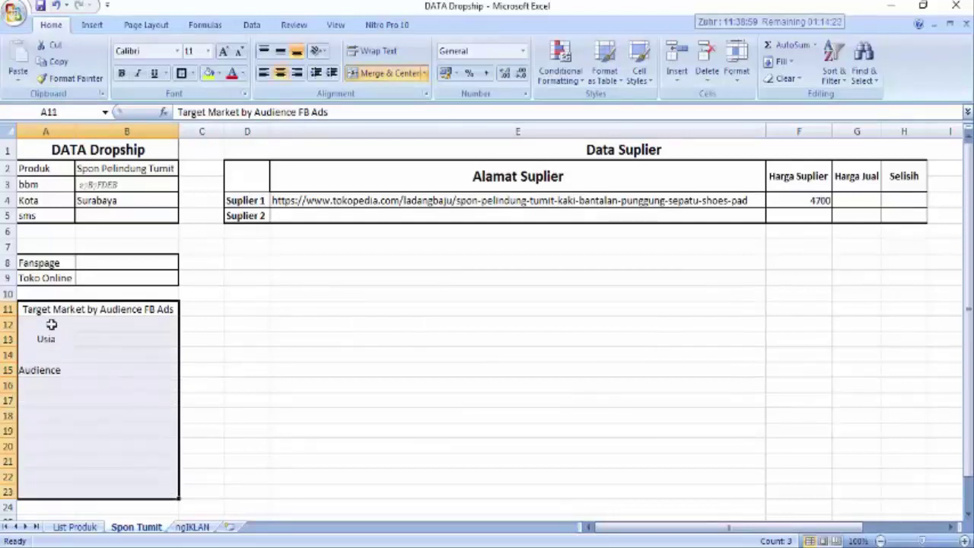
left_click(43, 312)
left_click_drag(42, 311, 137, 341)
left_click_drag(67, 392, 175, 506)
left_click_drag(84, 308, 229, 434)
left_click(174, 463)
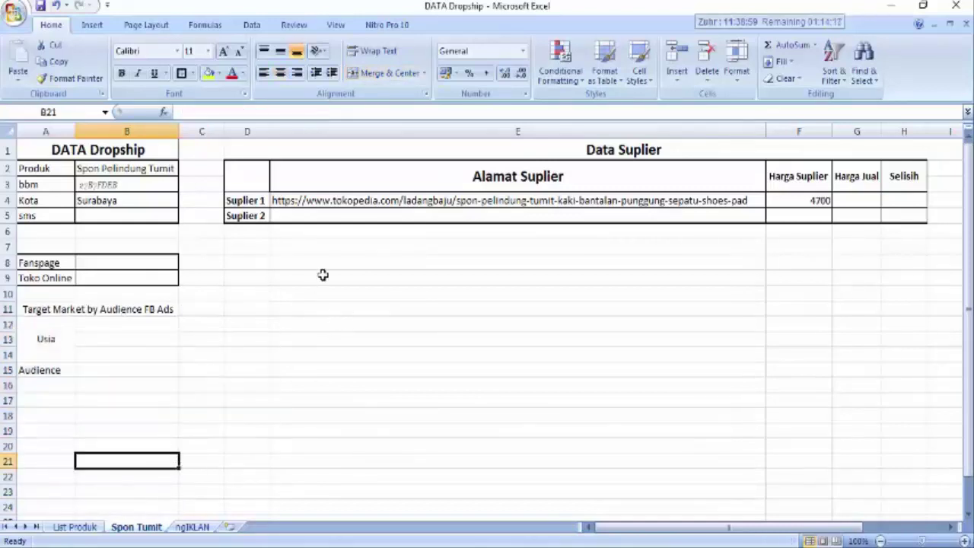
Review the Fanspage and Toko Online cells, the supplier rows and the Kota entry on the Spon Tumit sheet
left_click(92, 262)
left_click(95, 278)
left_click(89, 260)
left_click(102, 287)
left_click(97, 263)
left_click(110, 280)
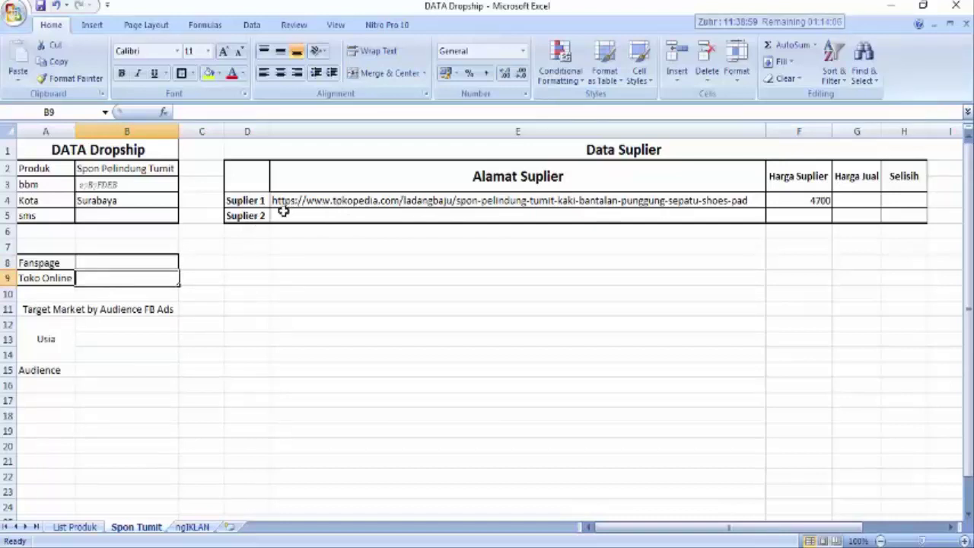
left_click(246, 216)
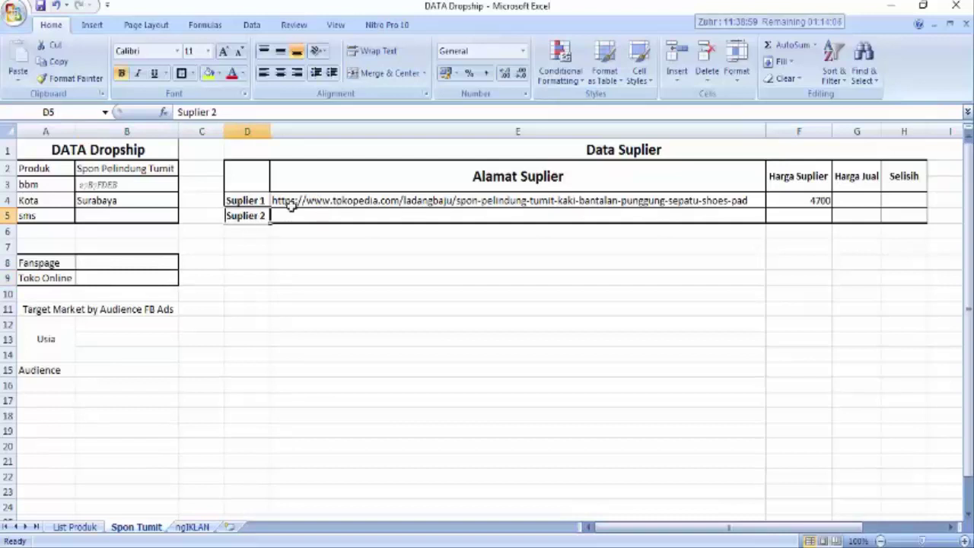
left_click(290, 203)
left_click(540, 276)
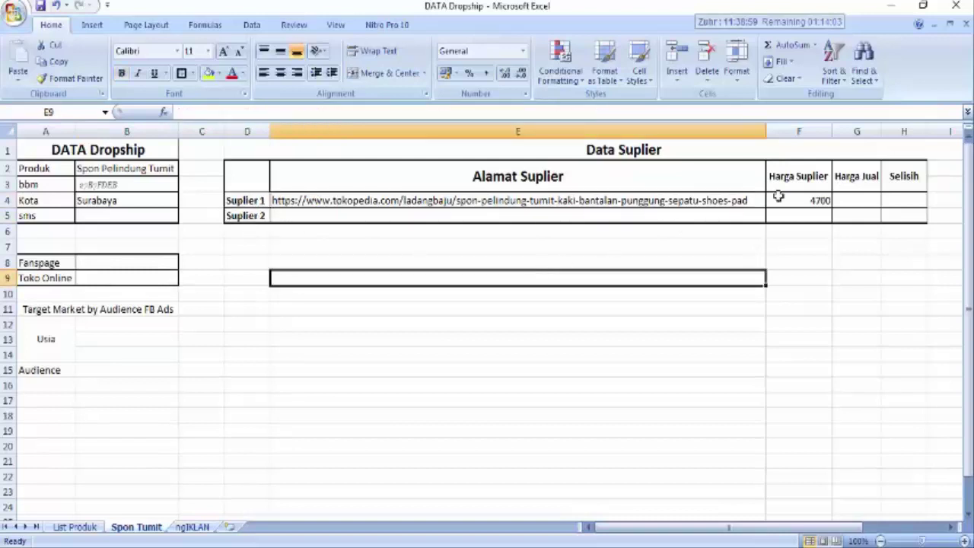
left_click(97, 200)
Switch to the Word document The Beginning - Fb ads and review the marketplaces listed under Dari Marketplace in the CARI IDE PRODUK section
key("alt+Tab")
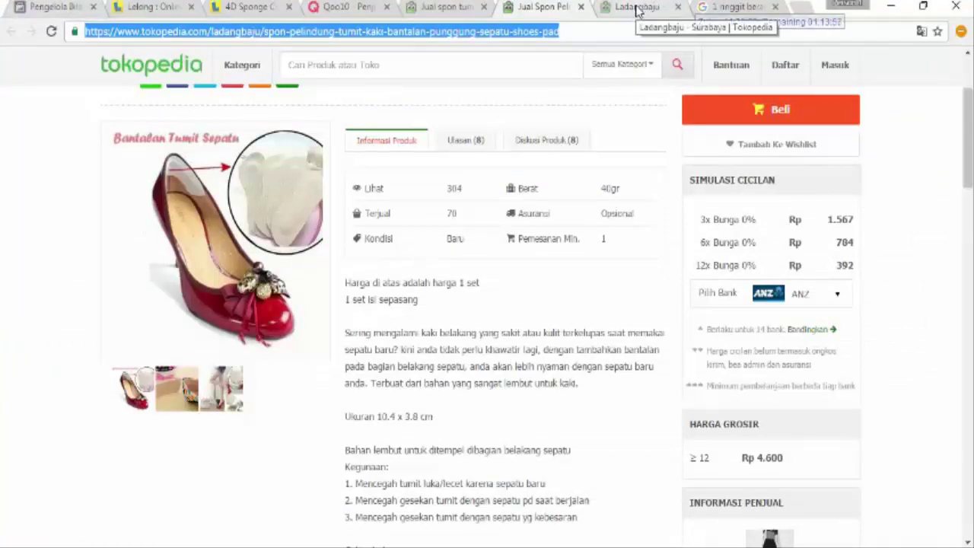
key("alt+Tab")
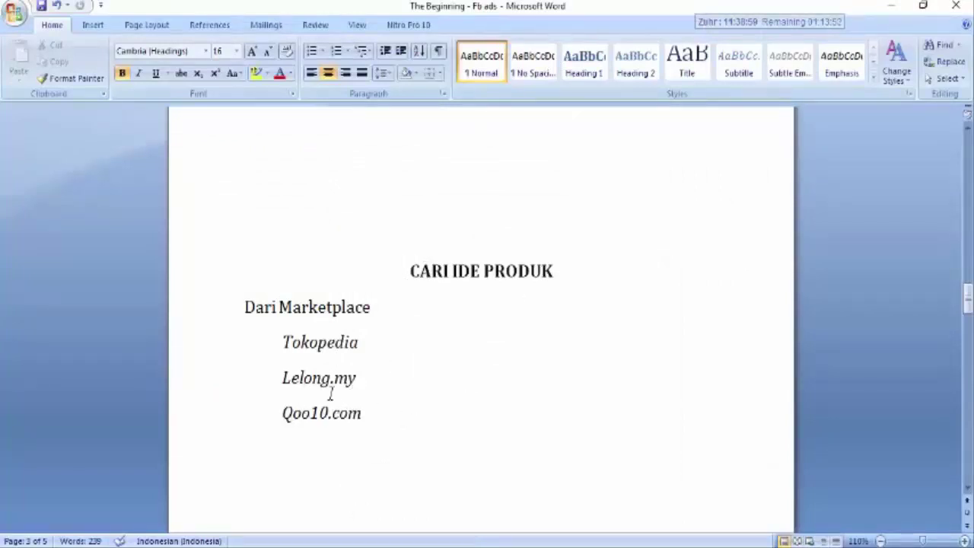
mouse_move(279, 345)
left_mouse_down()
mouse_move(365, 342)
mouse_move(272, 343)
left_mouse_up()
left_click(364, 342)
left_click(271, 378)
mouse_move(270, 379)
left_mouse_down()
mouse_move(365, 387)
mouse_move(391, 409)
mouse_move(274, 383)
left_mouse_up()
left_click(378, 423)
left_click(452, 419)
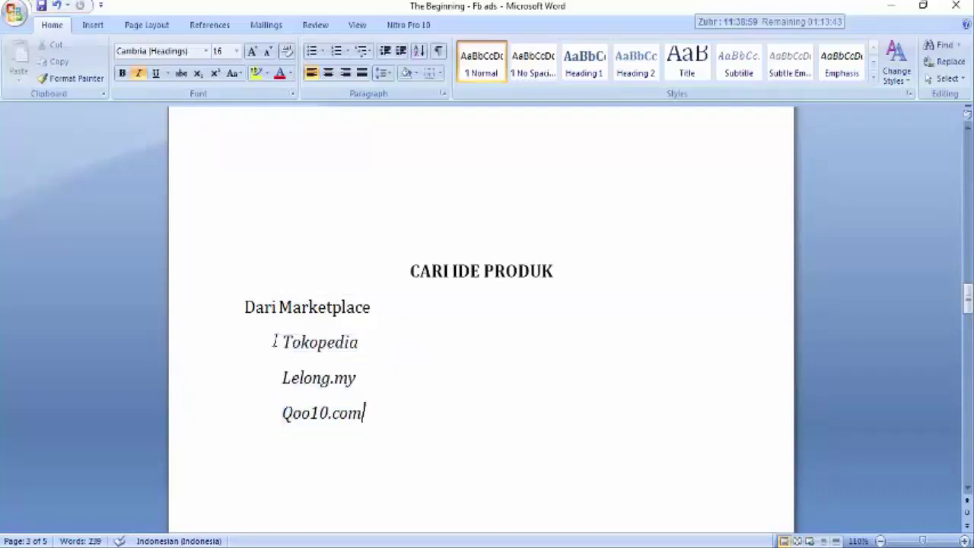
left_click_drag(274, 342, 383, 342)
left_click_drag(379, 415, 276, 376)
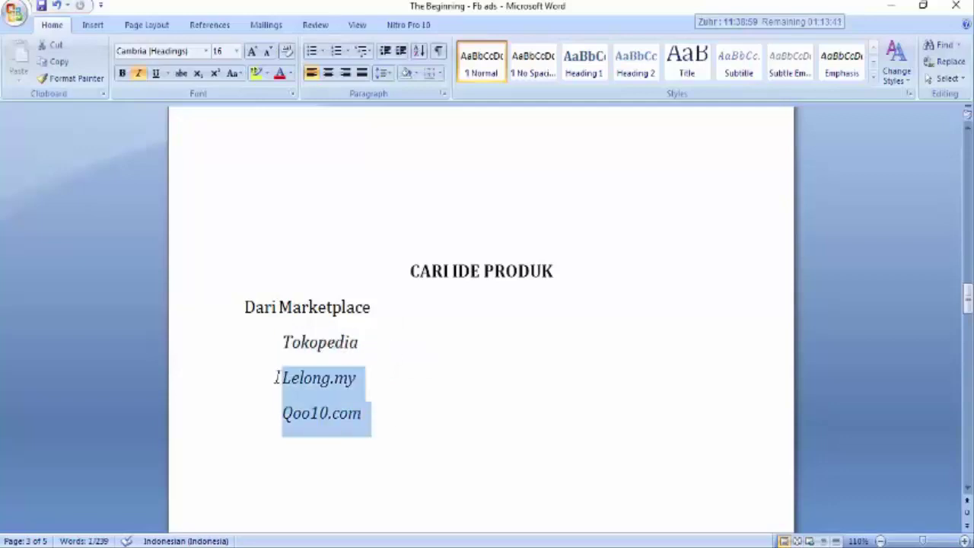
left_click(375, 439)
left_click_drag(374, 439, 267, 375)
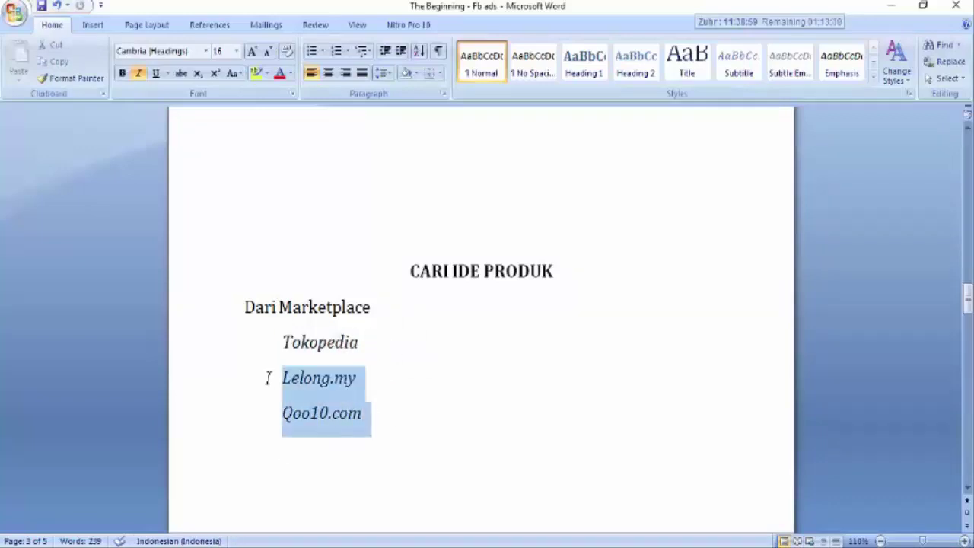
Review the marketable product types and price limits for each buyer group under point 1 of the CARI PRODUK YANG OKE section
left_click(424, 413)
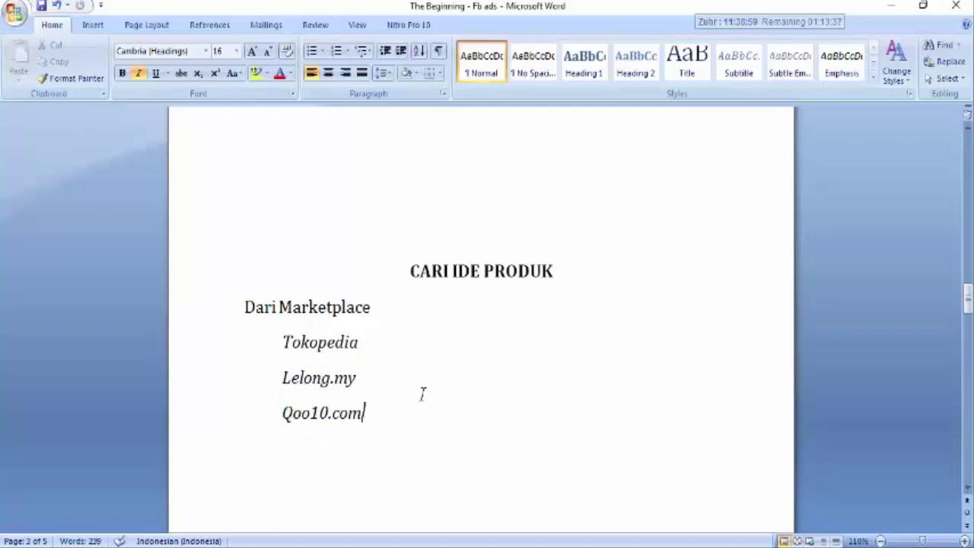
scroll(479, 365, "up", 15)
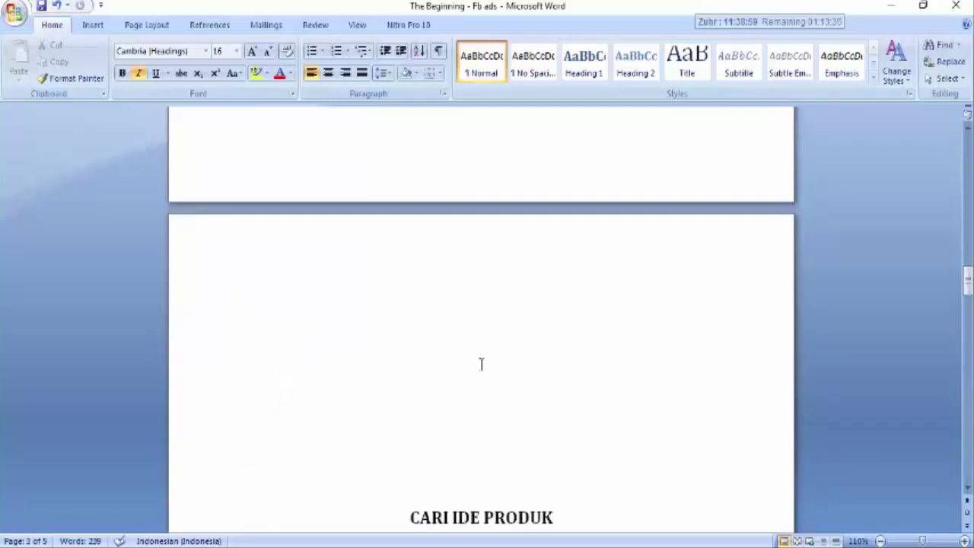
scroll(480, 366, "up", 10)
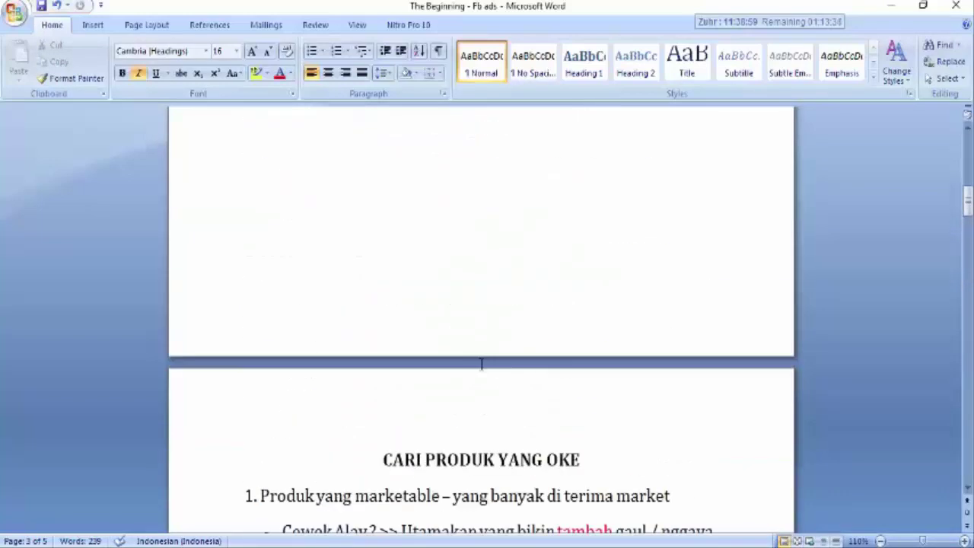
scroll(480, 365, "down", 9)
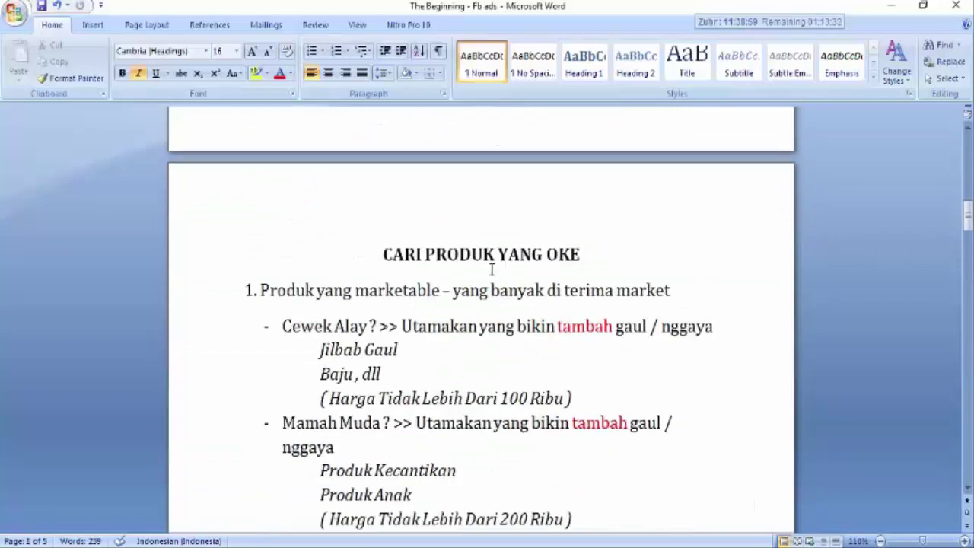
scroll(491, 269, "down", 3)
left_click_drag(260, 167, 613, 204)
left_click(544, 320)
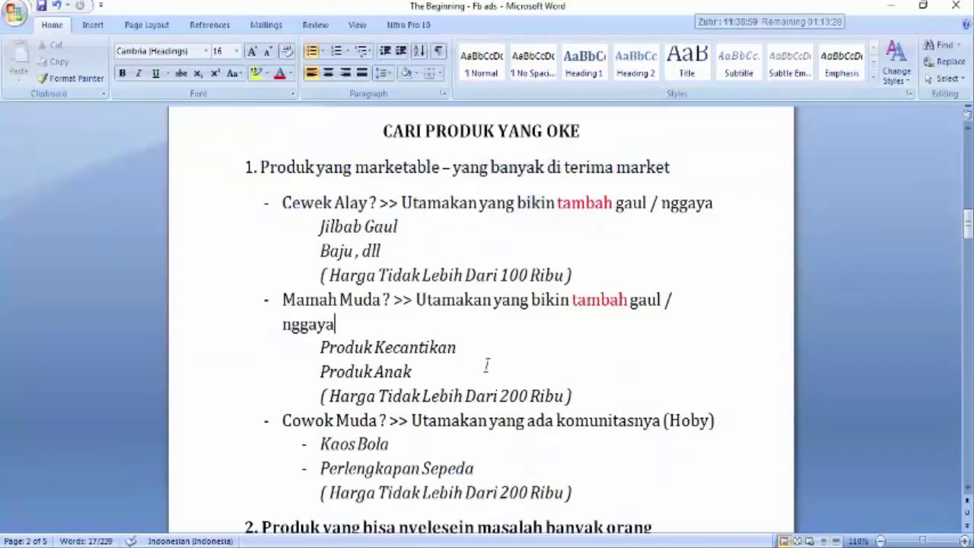
scroll(486, 365, "down", 3)
scroll(374, 327, "down", 8)
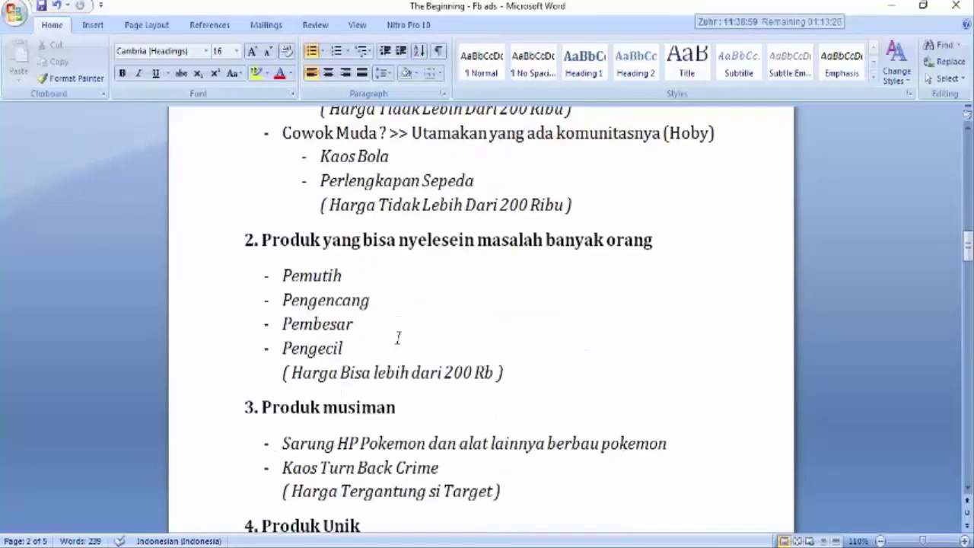
scroll(397, 340, "up", 13)
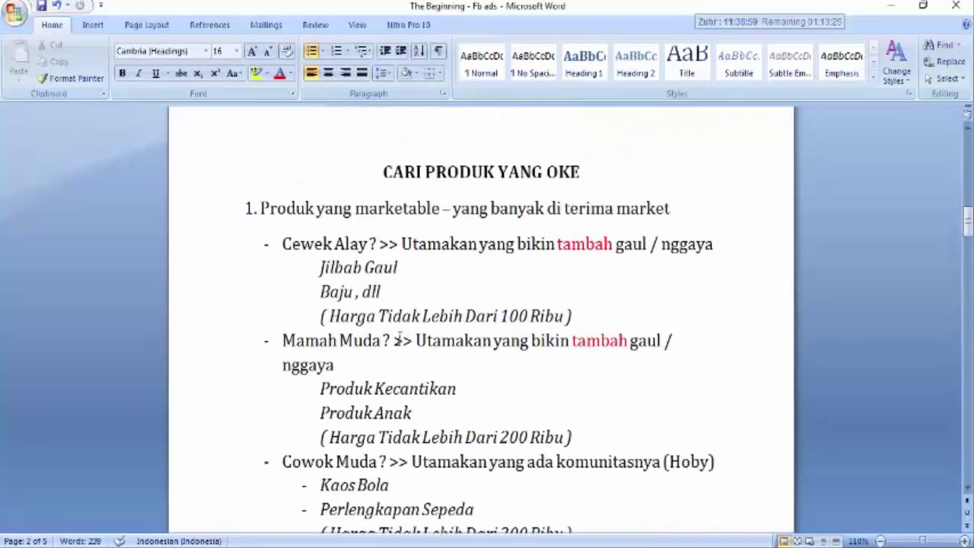
Examine point 2, Produk yang bisa nyelesein masalah banyak orang, and the product types around it in the CARI PRODUK YANG OKE section
scroll(400, 337, "down", 9)
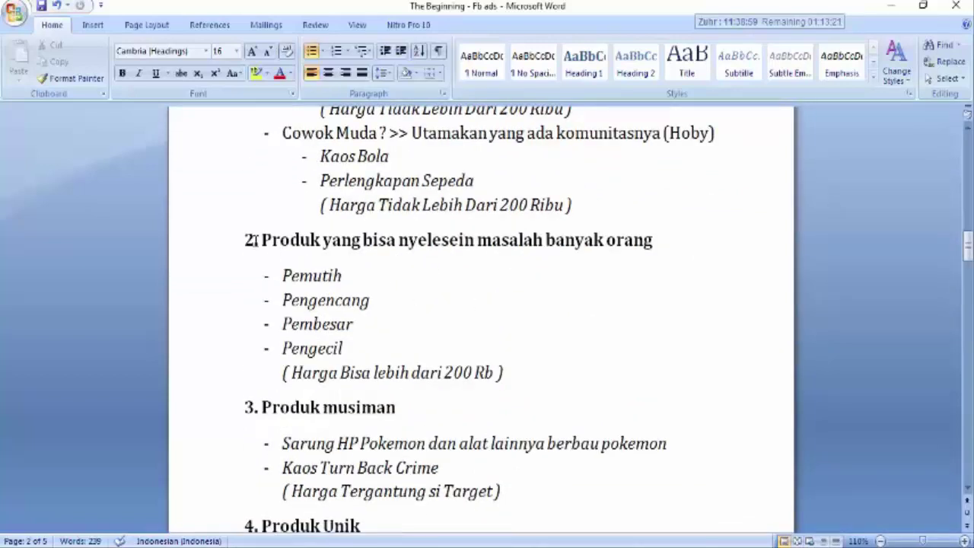
left_click_drag(259, 241, 652, 248)
scroll(394, 293, "down", 9)
scroll(394, 297, "up", 18)
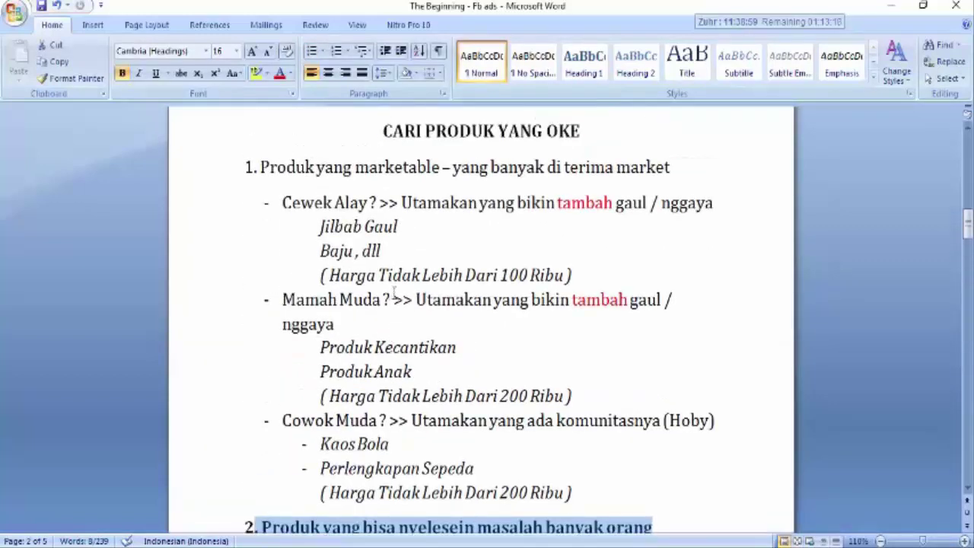
scroll(394, 294, "up", 2)
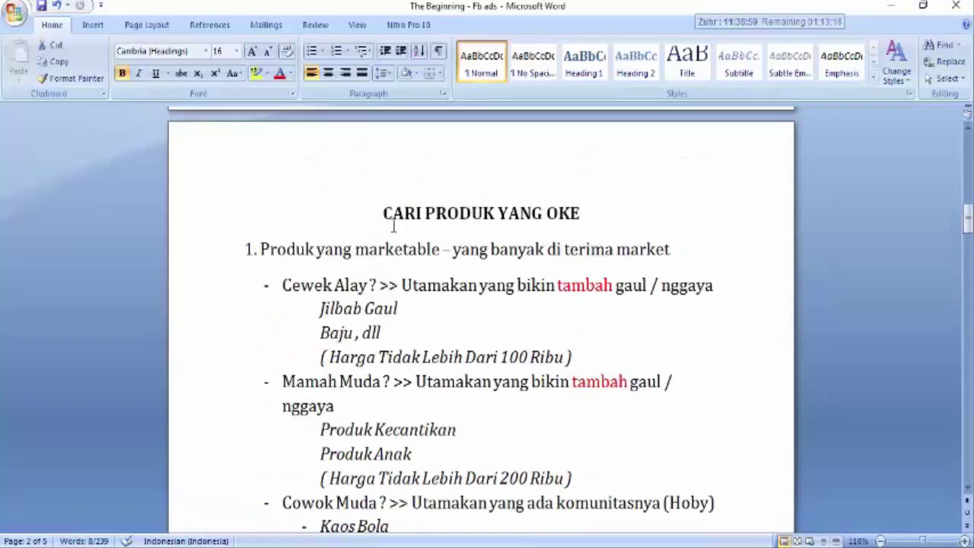
Return to the CARI IDE PRODUK section and examine the Tokopedia, Lelong.my and Qoo10.com entries under Dari Marketplace
scroll(394, 226, "down", 5)
scroll(352, 263, "down", 20)
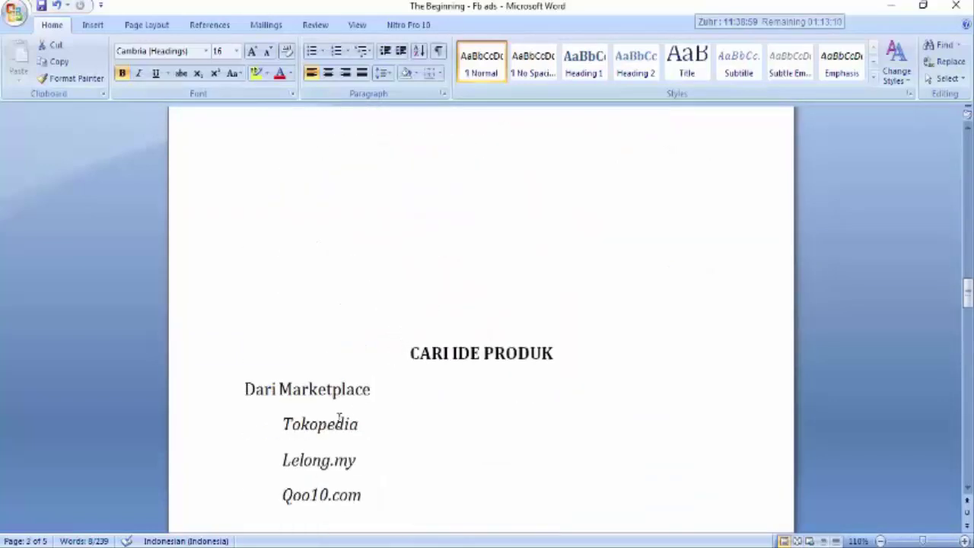
scroll(335, 416, "down", 3)
left_click_drag(384, 370, 289, 343)
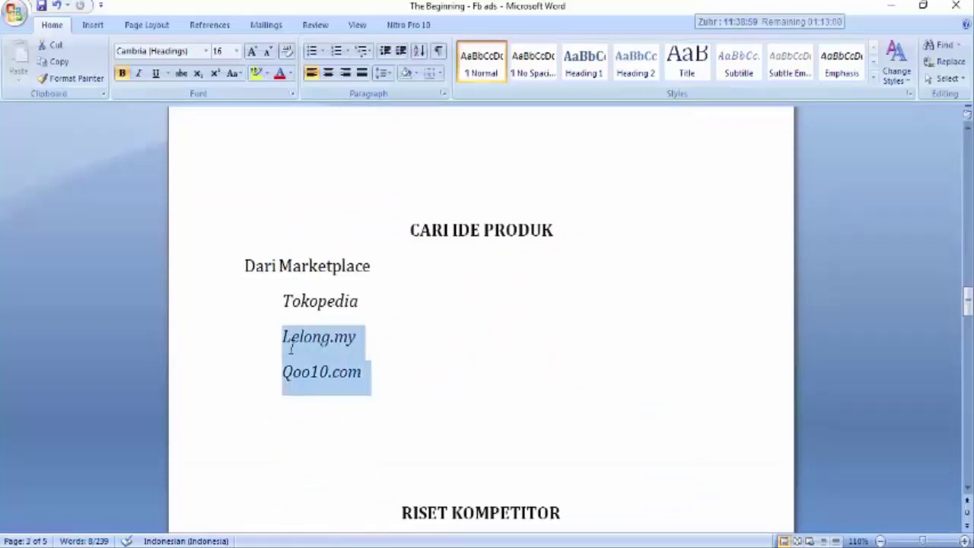
left_click(450, 391)
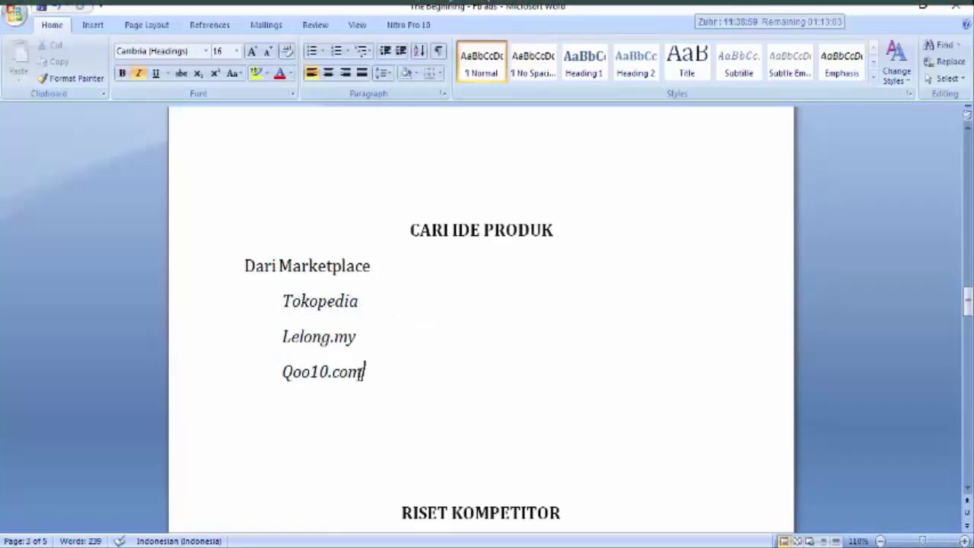
left_click_drag(365, 373, 287, 342)
right_click(380, 4)
left_click(399, 7)
left_click_drag(365, 374, 282, 337)
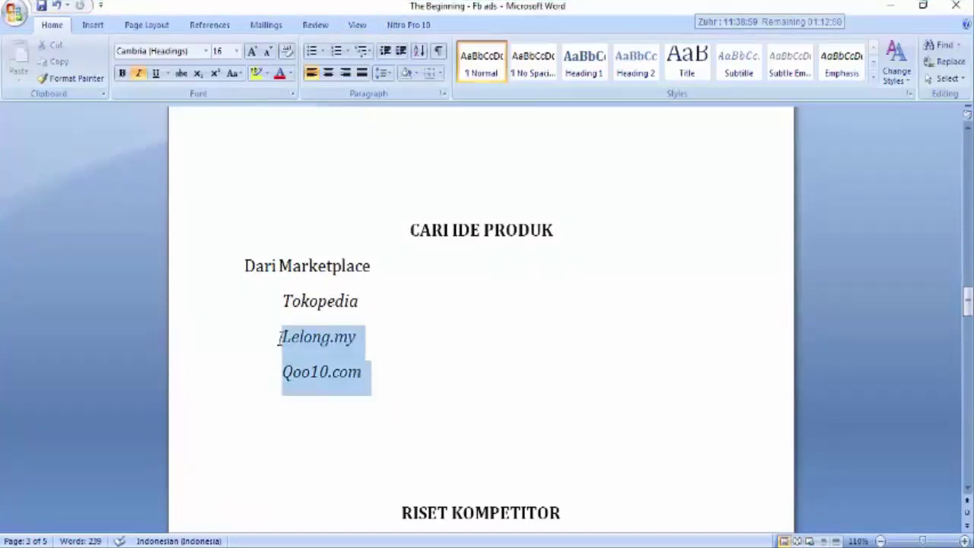
left_click(389, 310)
left_click_drag(364, 306, 282, 301)
left_click(499, 409)
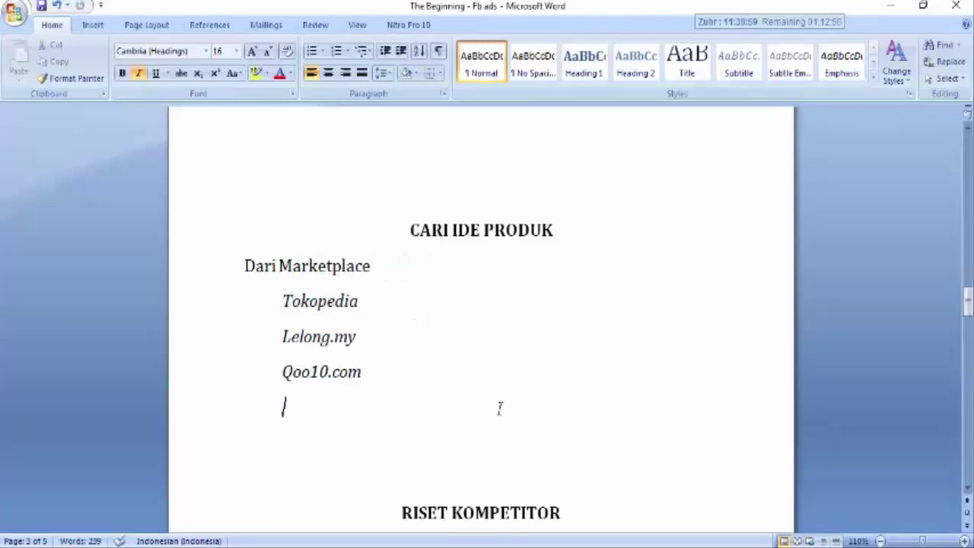
Examine the RISET KOMPETITOR heading and its Dari Facebook entry
scroll(500, 410, "down", 3)
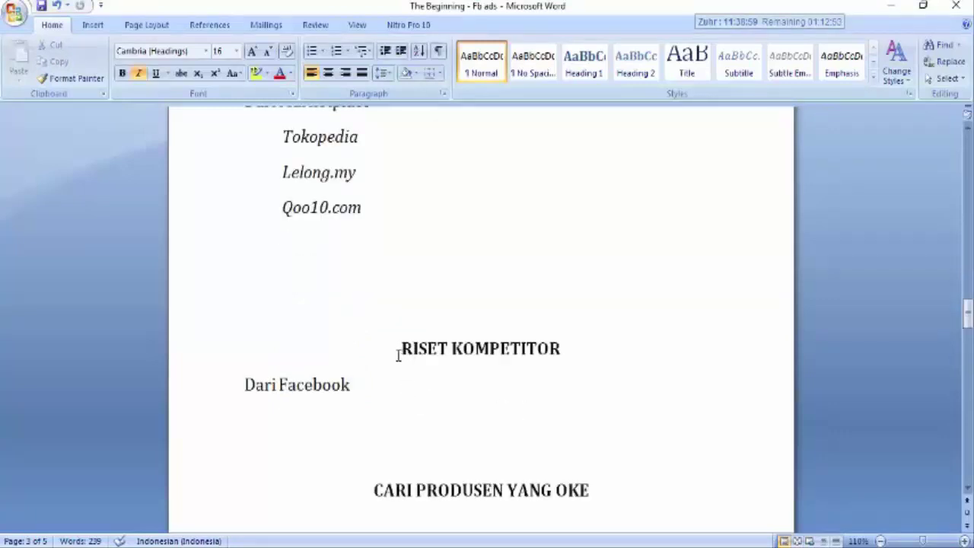
left_click_drag(397, 355, 567, 353)
left_click_drag(363, 391, 232, 392)
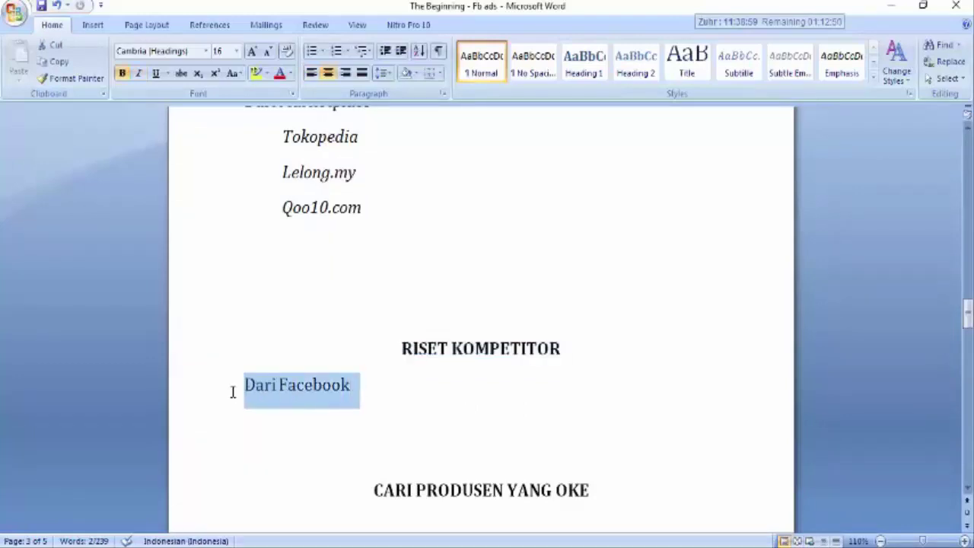
left_click(379, 254)
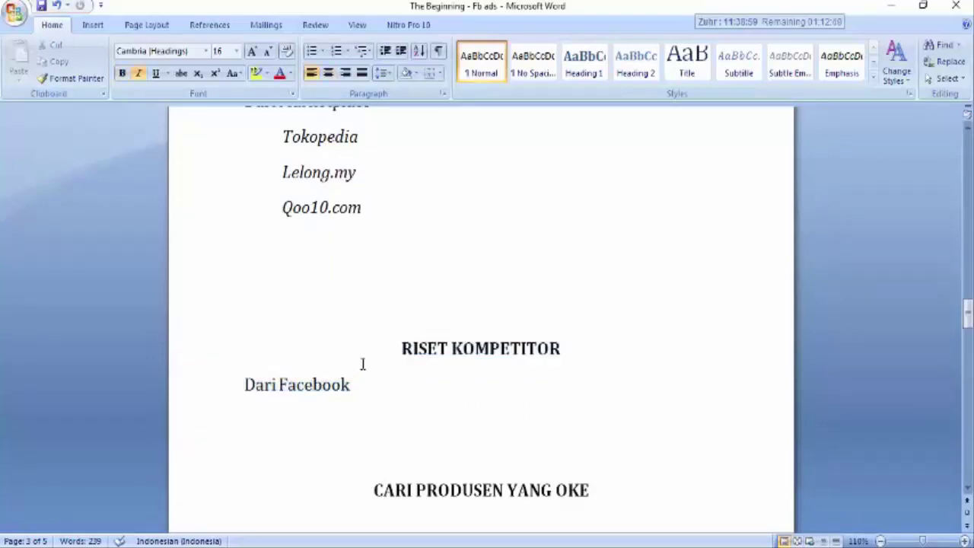